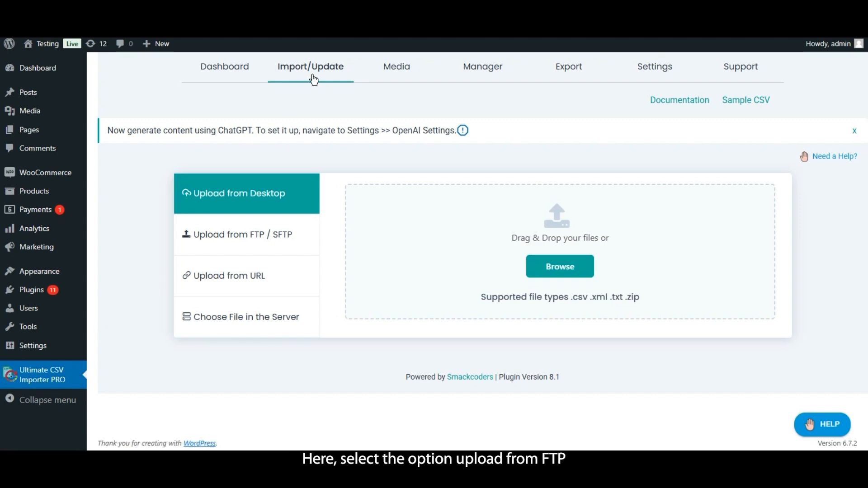
Step: Load post.csv from the FTP/SFTP server using the filled-in host details and the FTP connection type
click(286, 241)
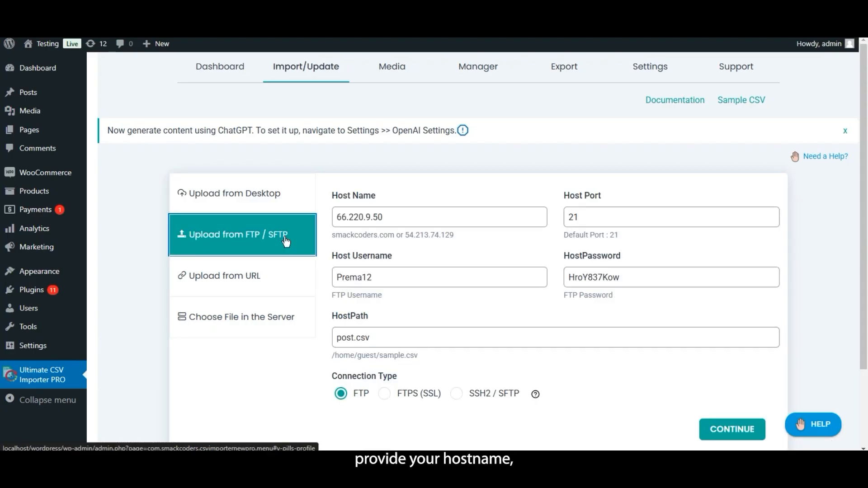
click(409, 212)
click(622, 214)
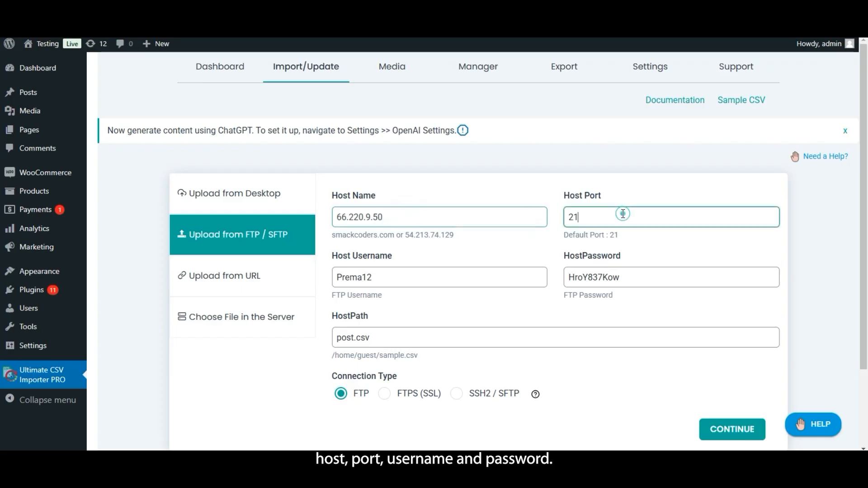
click(512, 279)
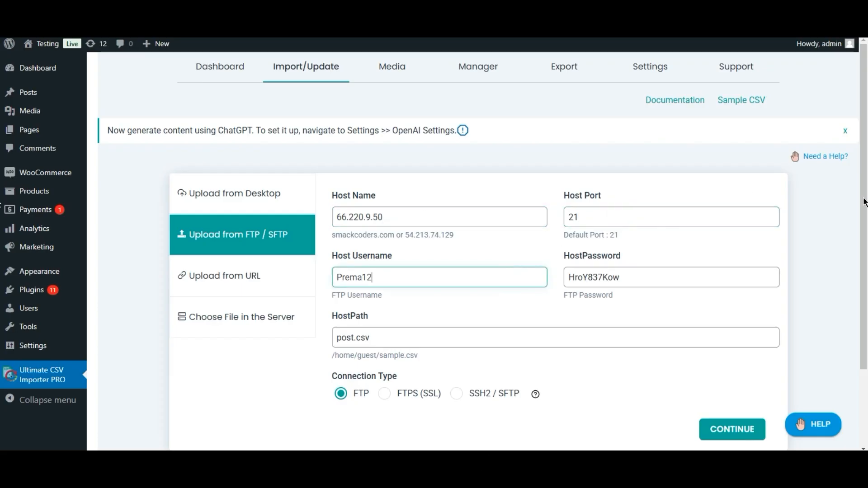
scroll(690, 235, down, 1)
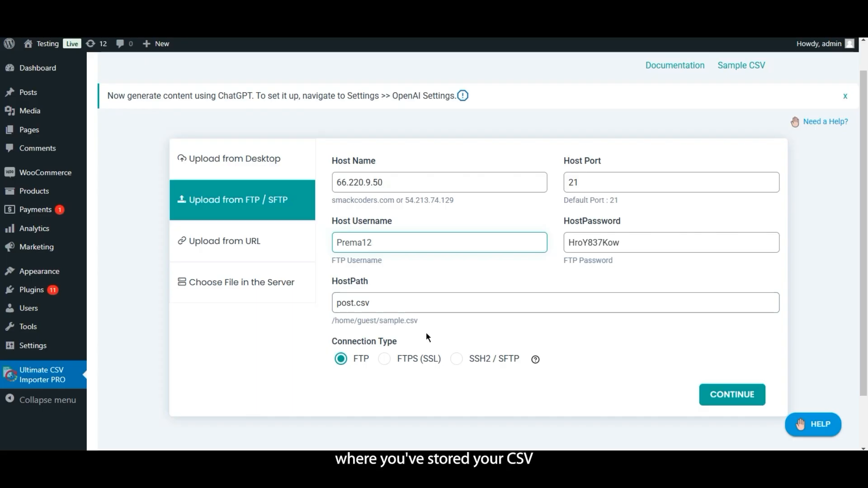
click(415, 305)
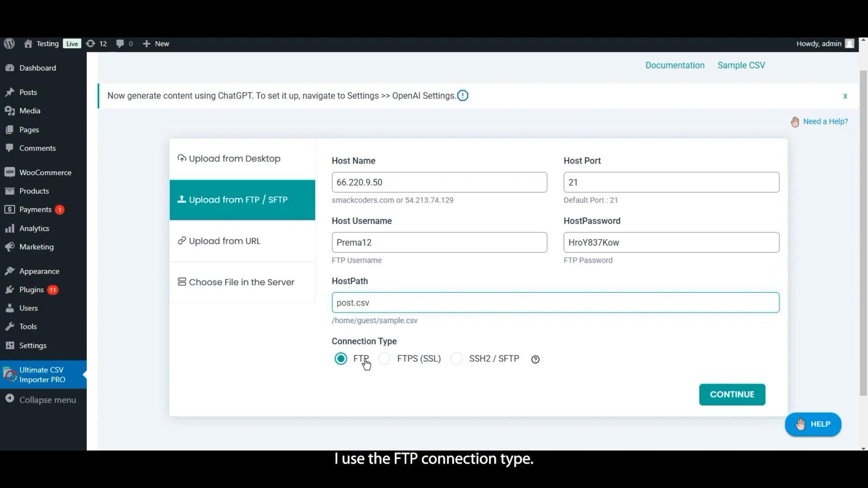
click(728, 395)
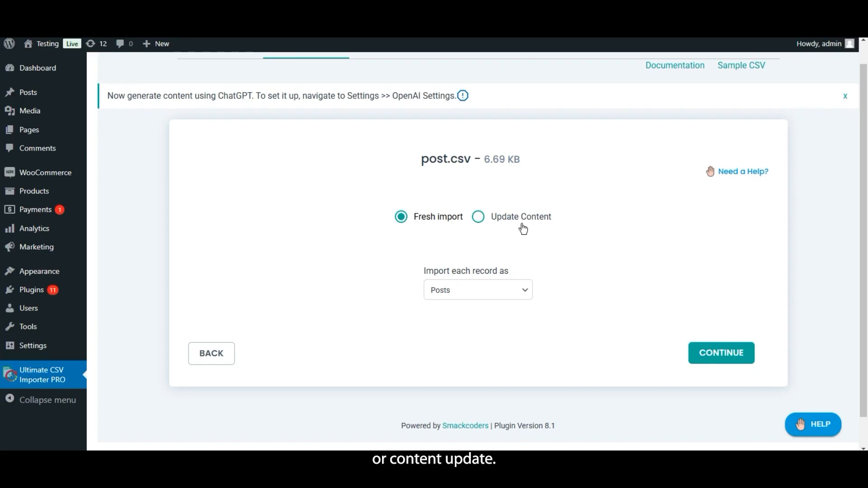
Step: Set the file to update existing content with each record imported as Posts, and create a new mapping
click(481, 218)
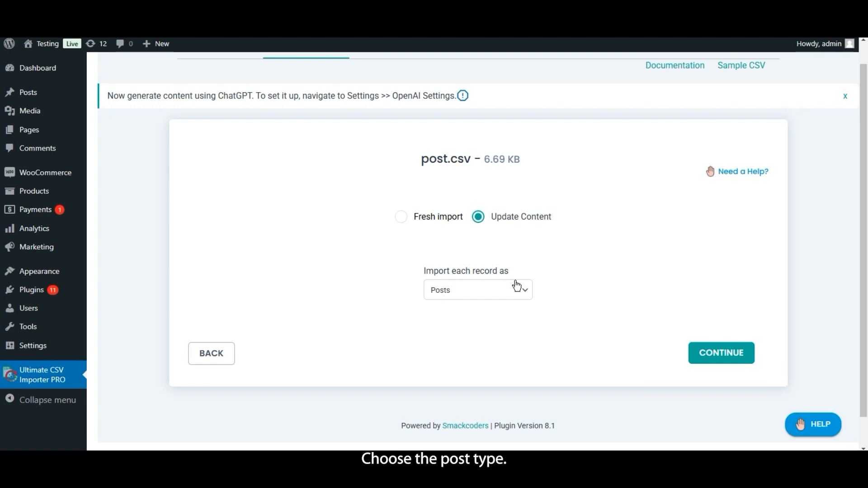
click(523, 292)
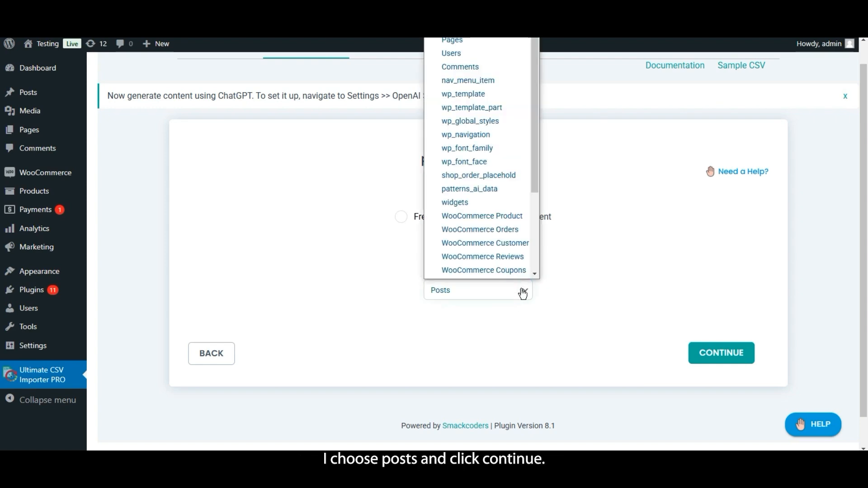
click(524, 293)
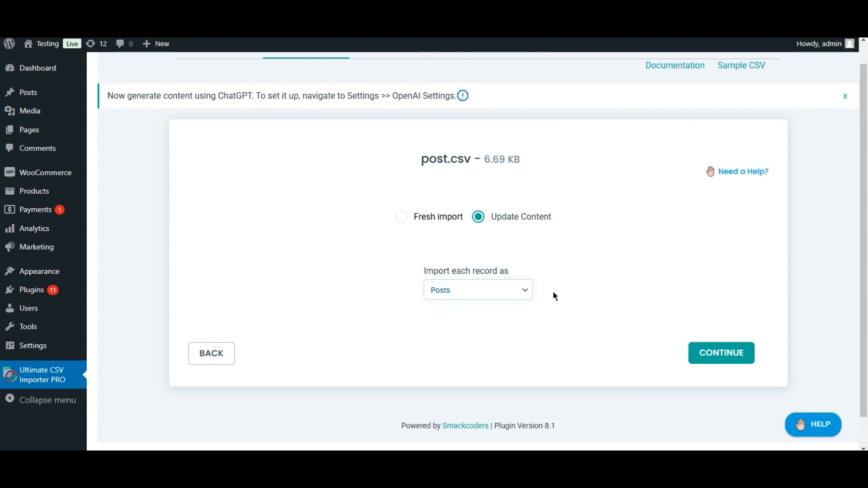
click(717, 359)
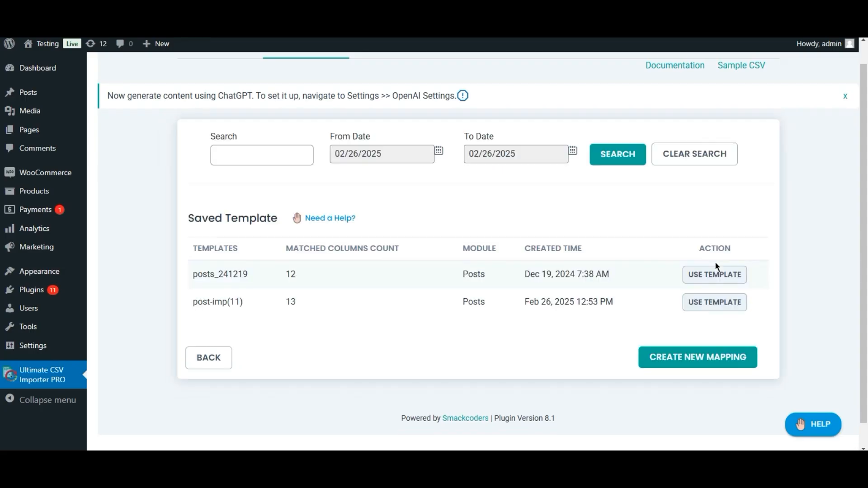
click(707, 359)
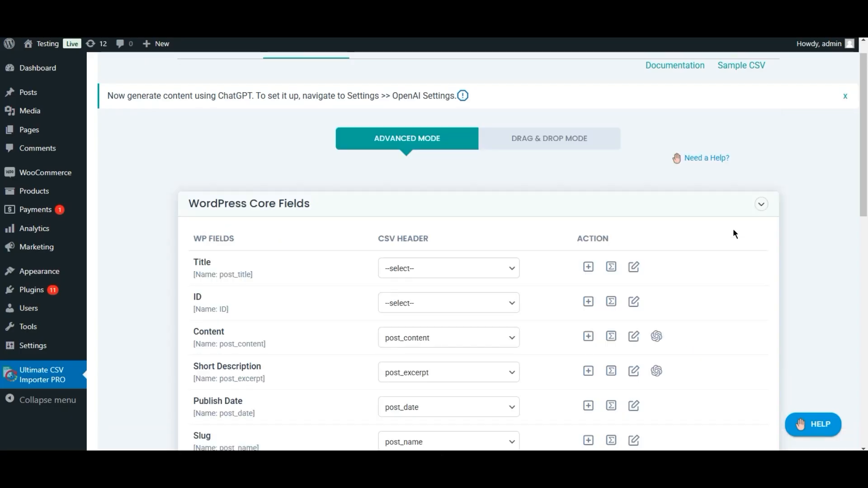
Step: Map the WordPress core Title field to the post_title CSV header
scroll(1, 193, down, 1)
scroll(1, 196, down, 1)
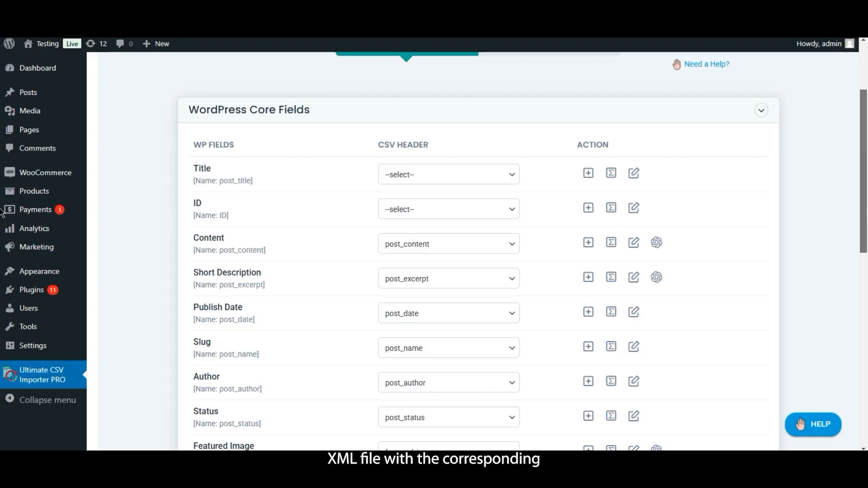
scroll(2, 212, down, 1)
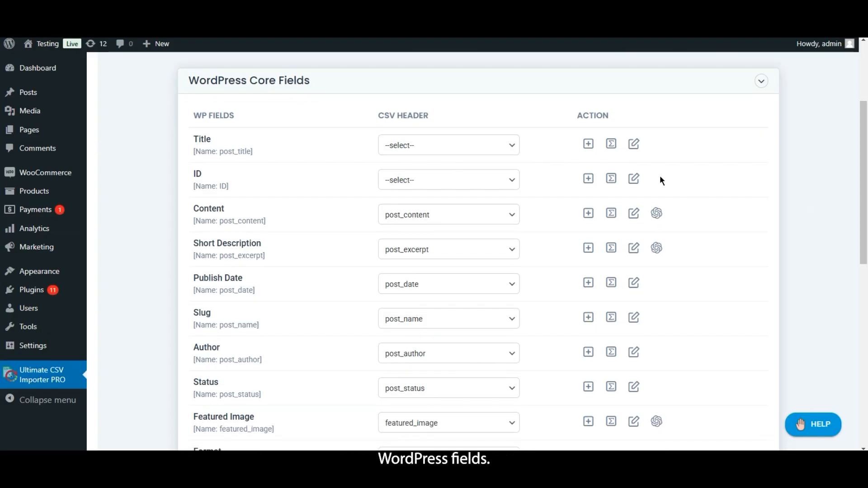
click(486, 143)
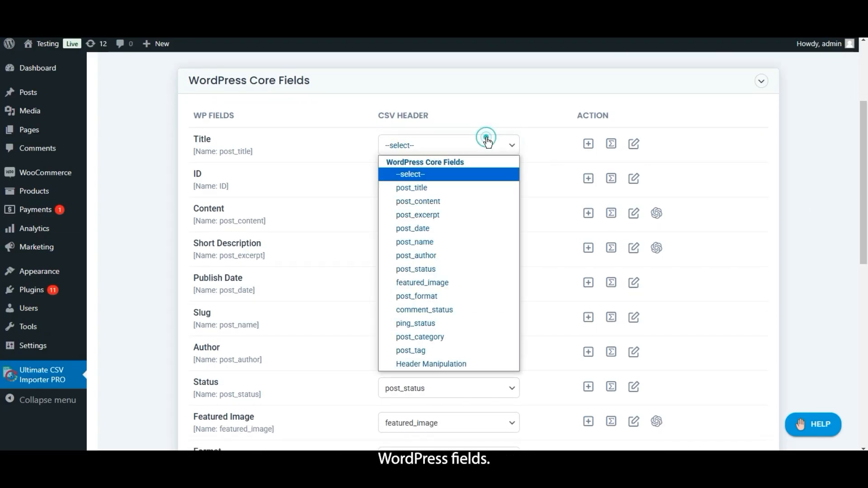
click(461, 190)
Step: Review the remaining core field mappings and the Featured Image Meta and Terms and Taxonomies sections
scroll(2, 178, down, 1)
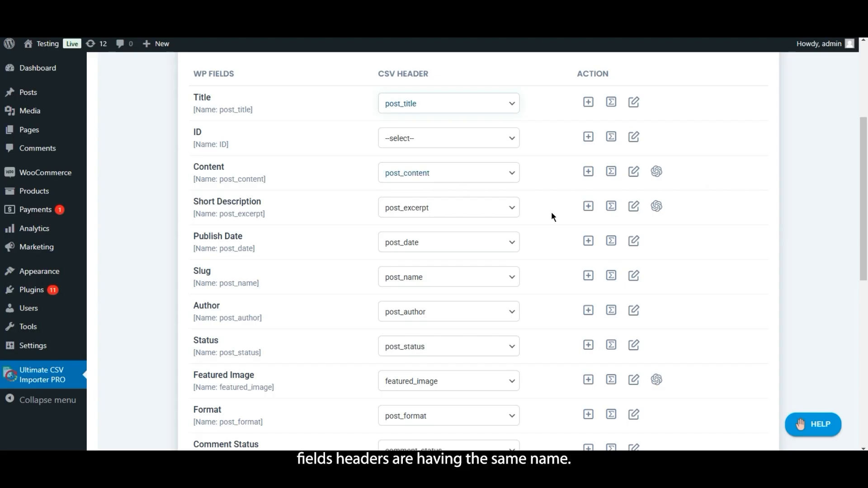
drag(863, 199, 862, 329)
click(758, 242)
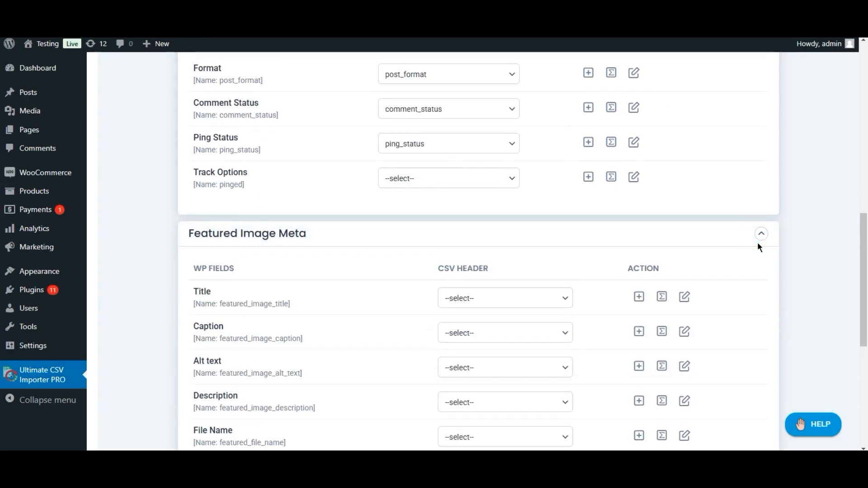
click(758, 242)
scroll(479, 272, down, 1)
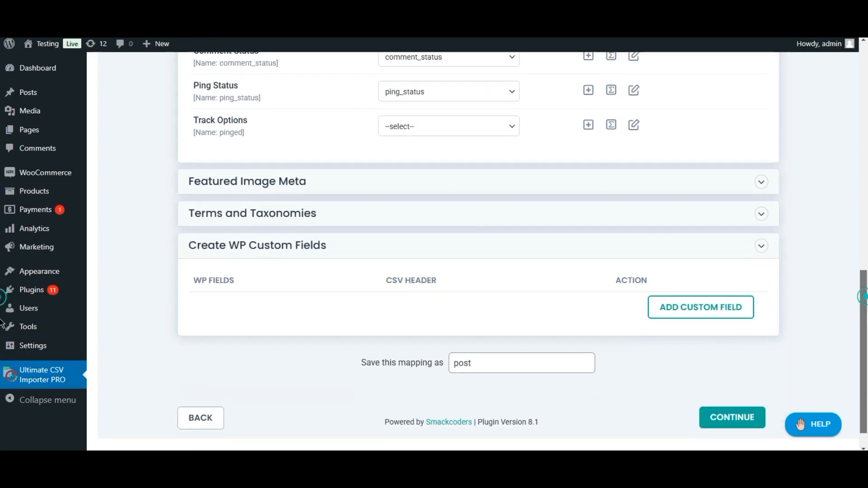
click(756, 209)
click(756, 211)
scroll(2, 330, down, 1)
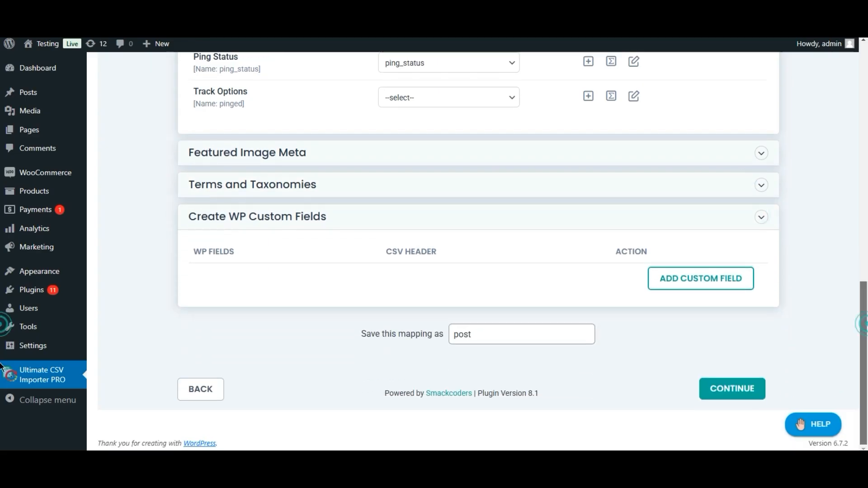
Step: Save the mapping as post(12) and continue to the import configuration
click(576, 338)
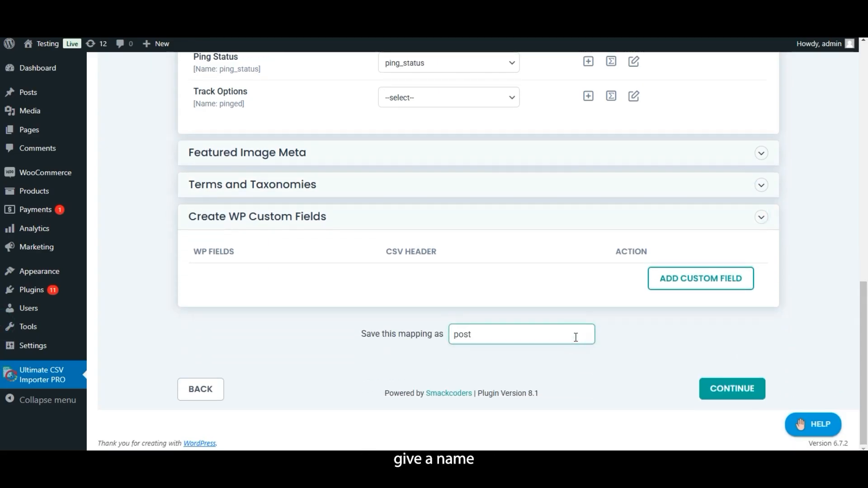
text((1)
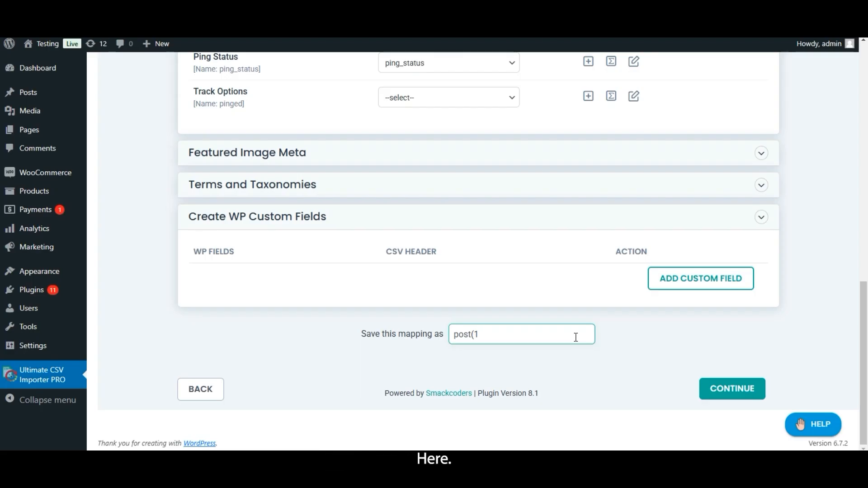
text(2))
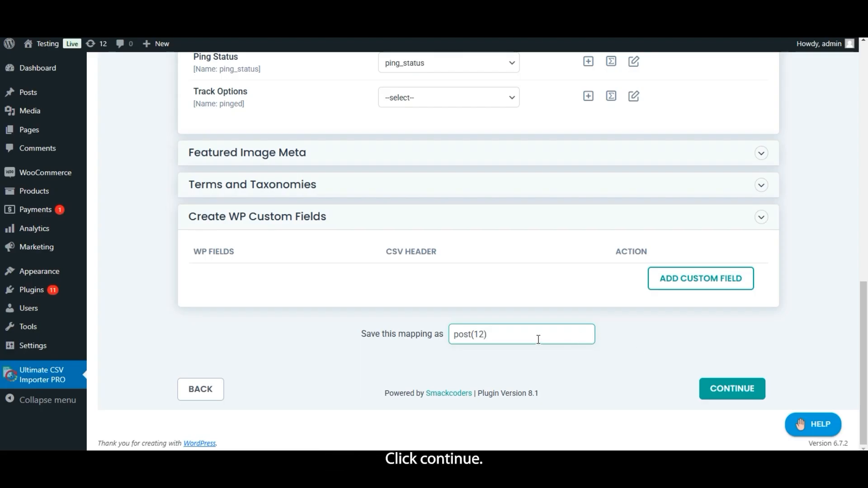
click(732, 393)
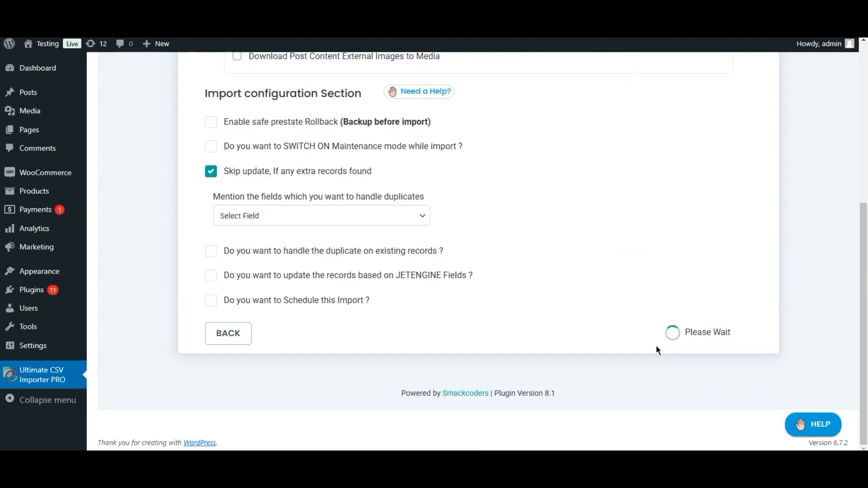
Step: Choose post_title as the field for handling duplicates under the option to skip updates for extra records
drag(862, 292, 860, 132)
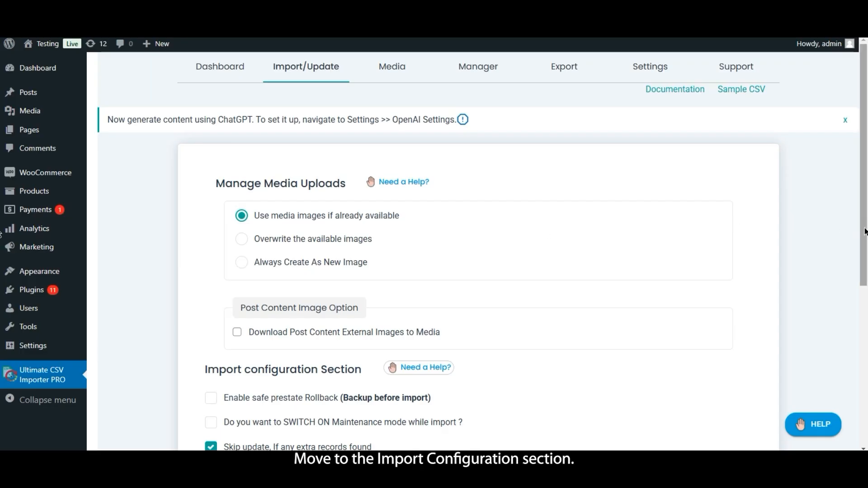
scroll(750, 224, down, 6)
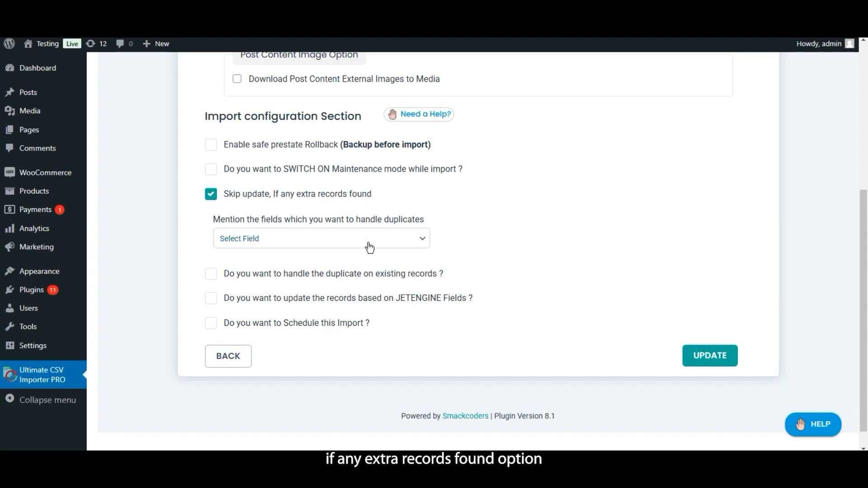
click(310, 245)
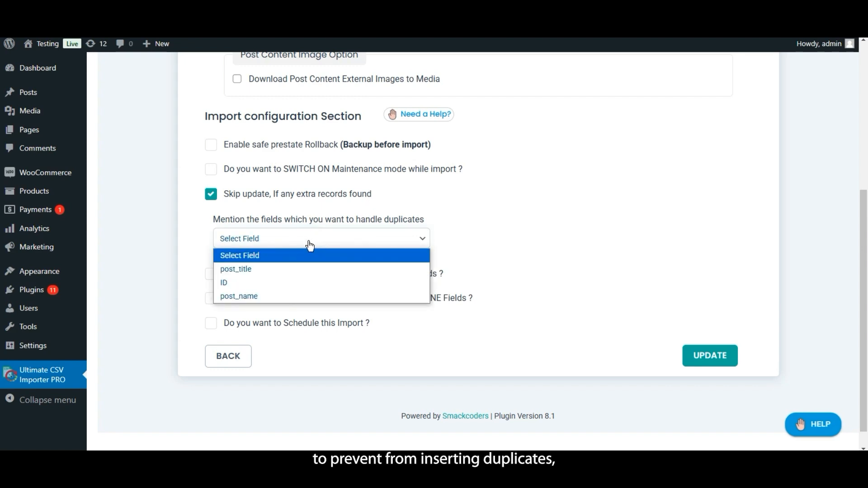
click(289, 268)
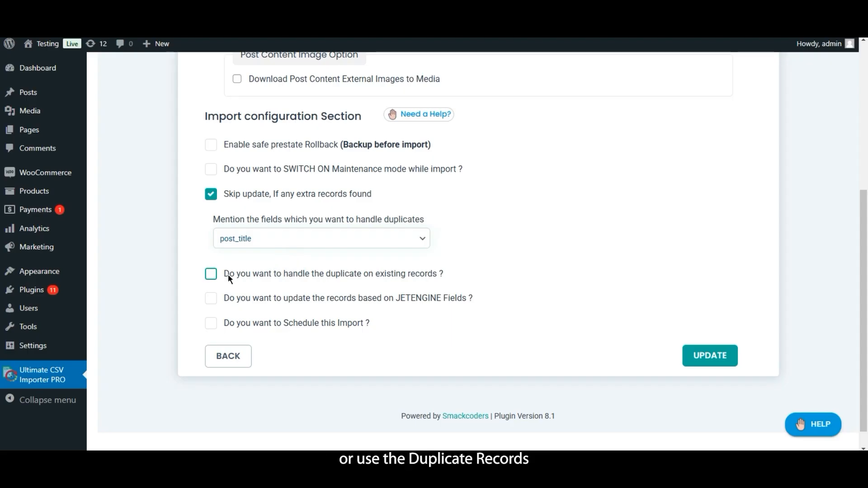
click(214, 274)
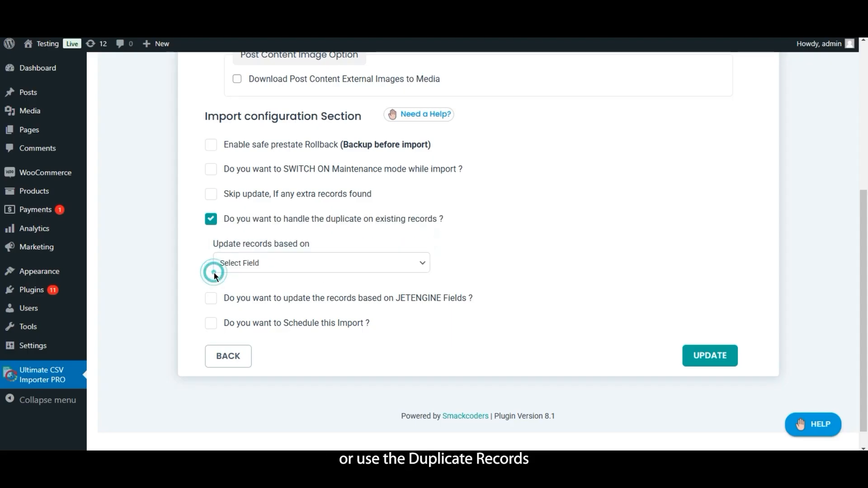
click(318, 262)
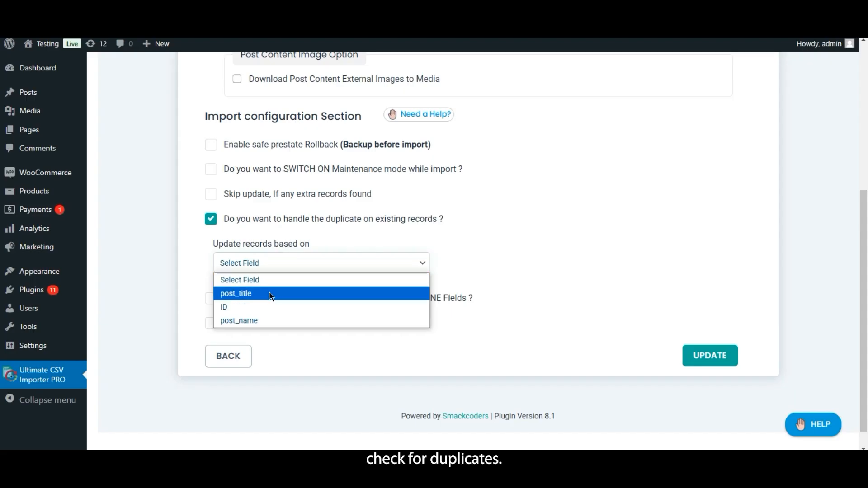
click(211, 219)
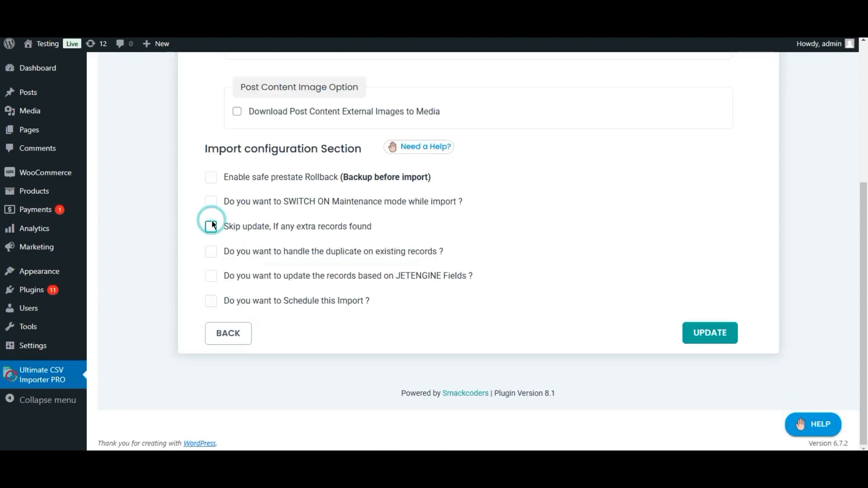
click(211, 226)
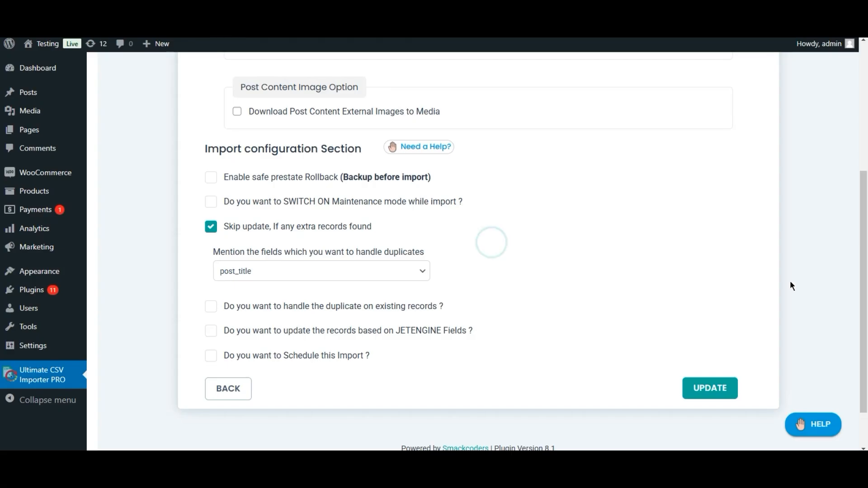
Step: Enable scheduling for this import and minimize the Command Prompt window to reach the schedule settings
scroll(862, 257, down, 2)
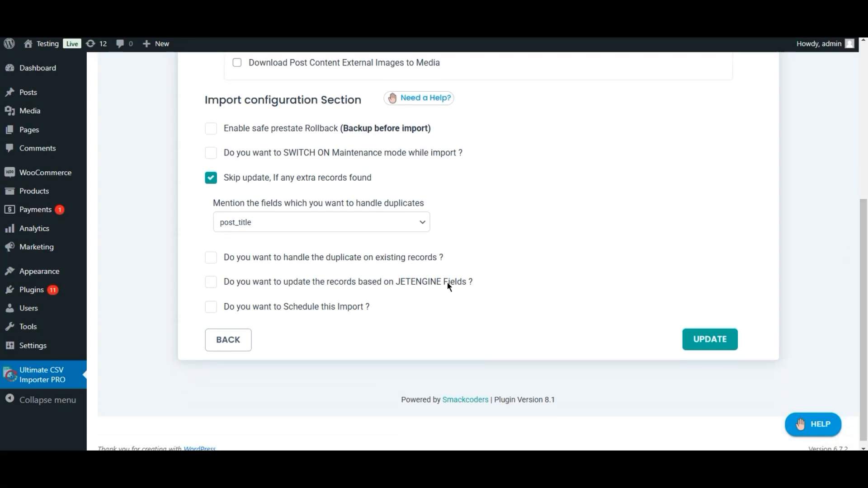
click(215, 307)
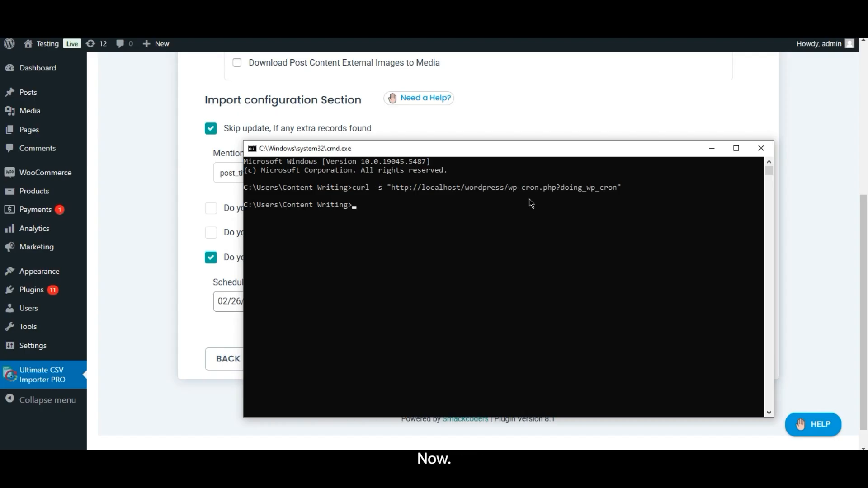
click(713, 149)
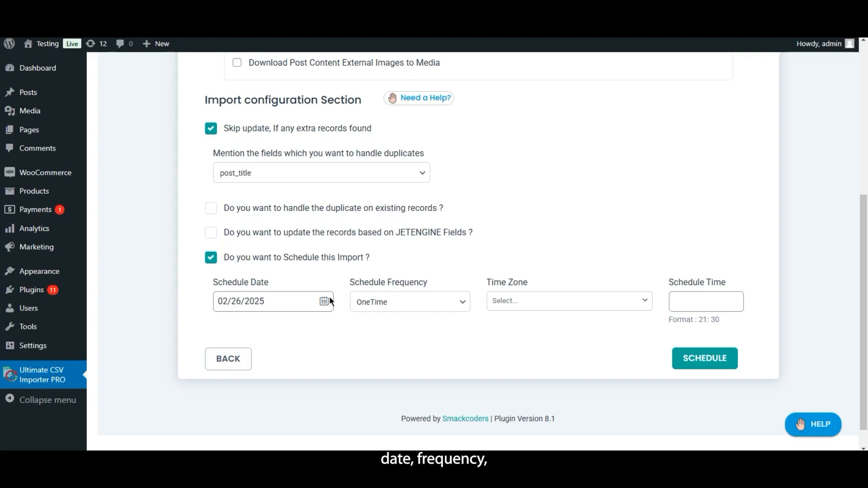
Step: Keep 02/26/2025 as the schedule date and set the schedule frequency to Every 5 mins
click(278, 303)
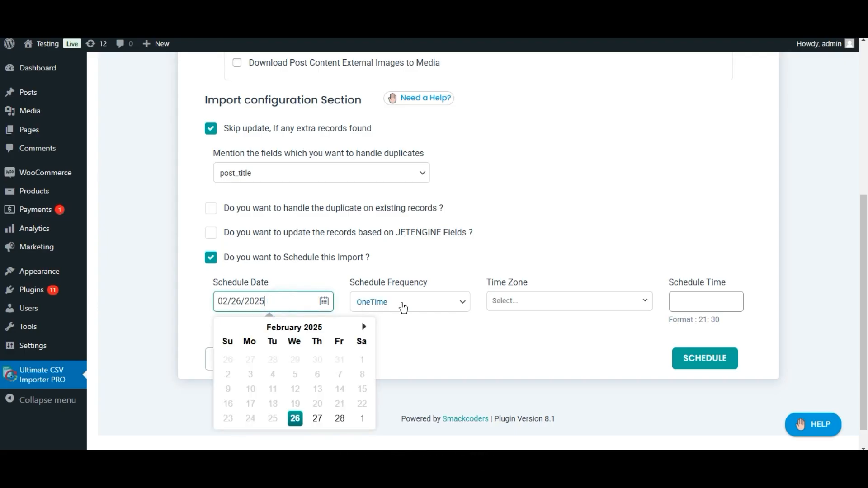
click(401, 303)
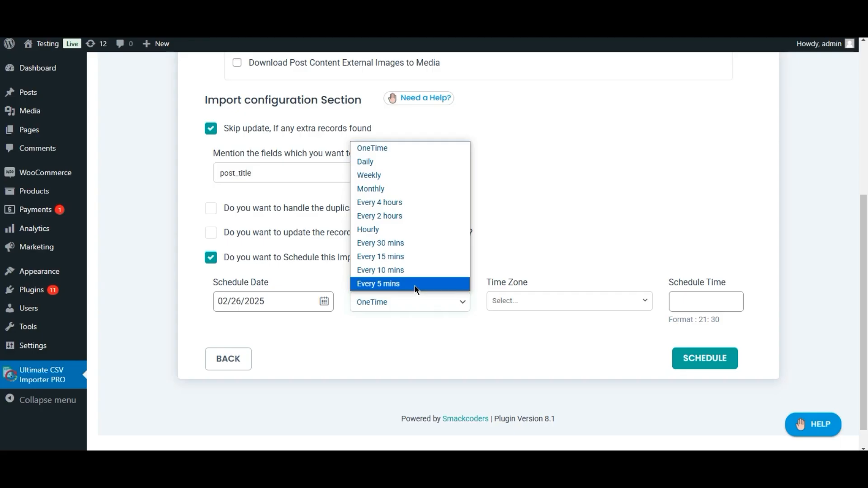
click(414, 285)
Step: Set the schedule's time zone to (UTC+05:30) Asia/Kolkata
click(563, 300)
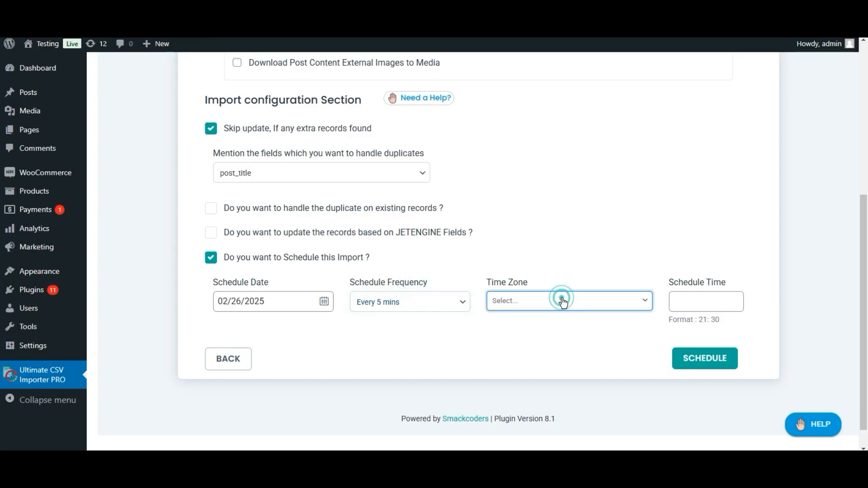
text(as)
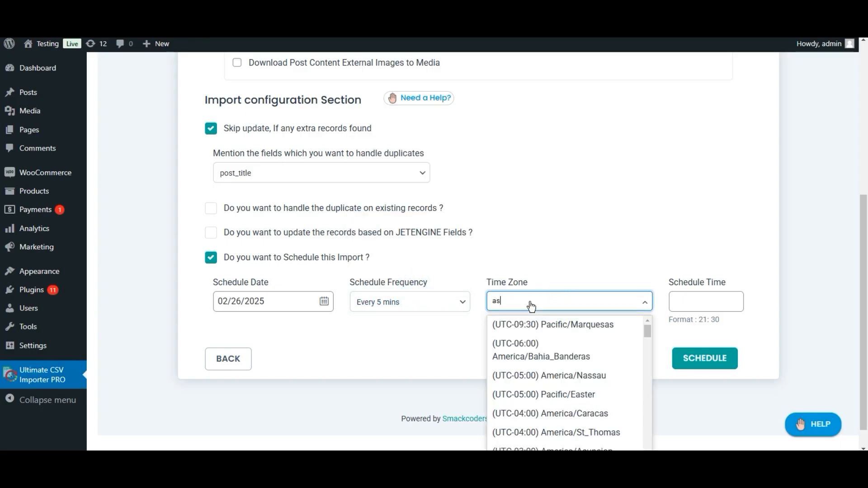
text(ia/kol)
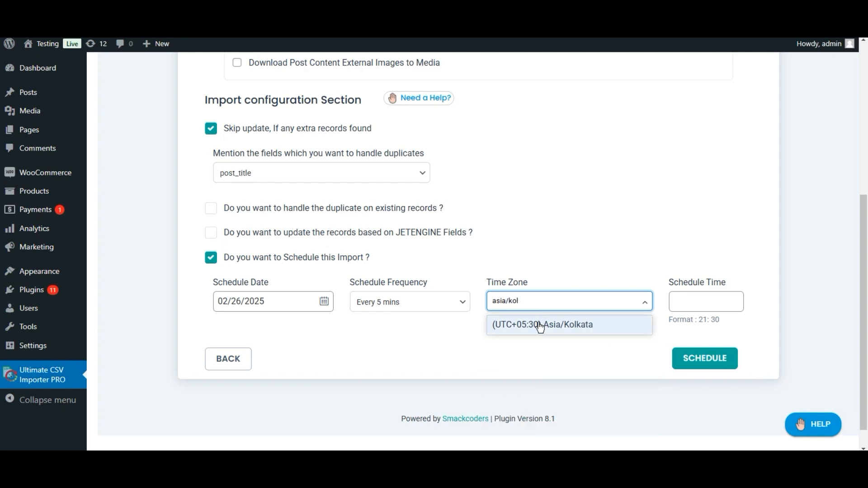
click(541, 325)
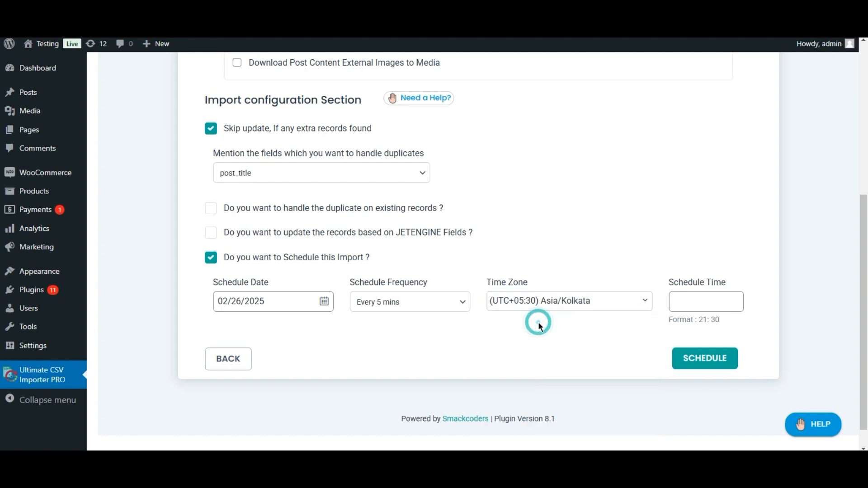
Step: Set the schedule time to 18:47 and schedule the import
click(688, 302)
text(18:47)
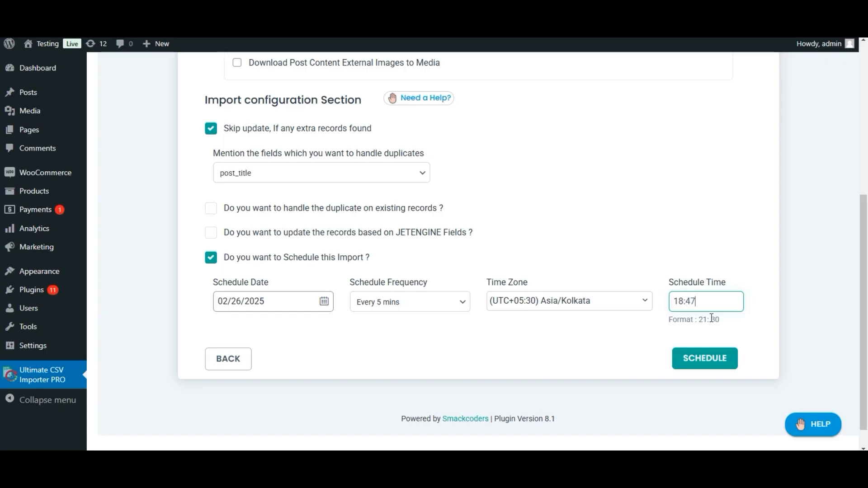
click(692, 362)
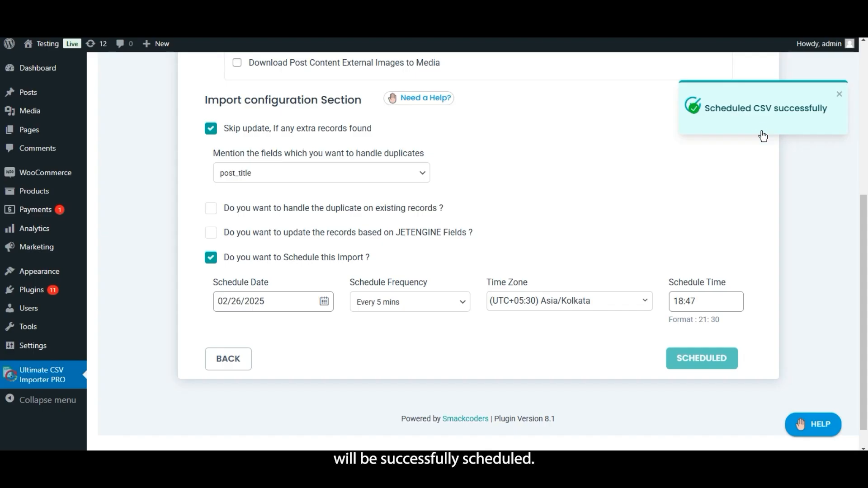
Step: Open the manager's Smart Schedule section to check the scheduled import
drag(865, 253, 865, 123)
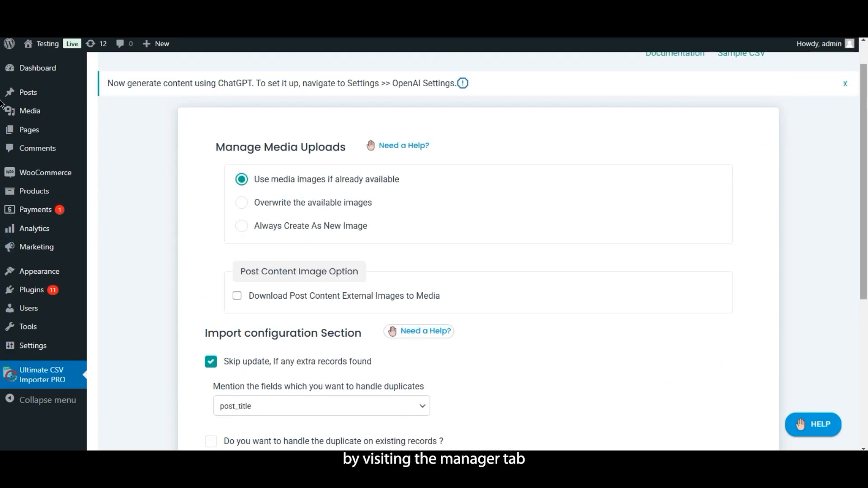
scroll(528, 82, up, 1)
click(496, 77)
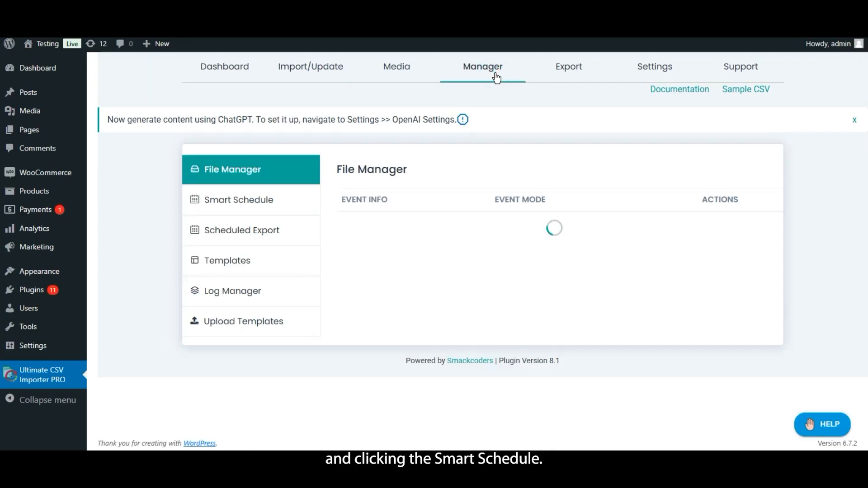
click(285, 206)
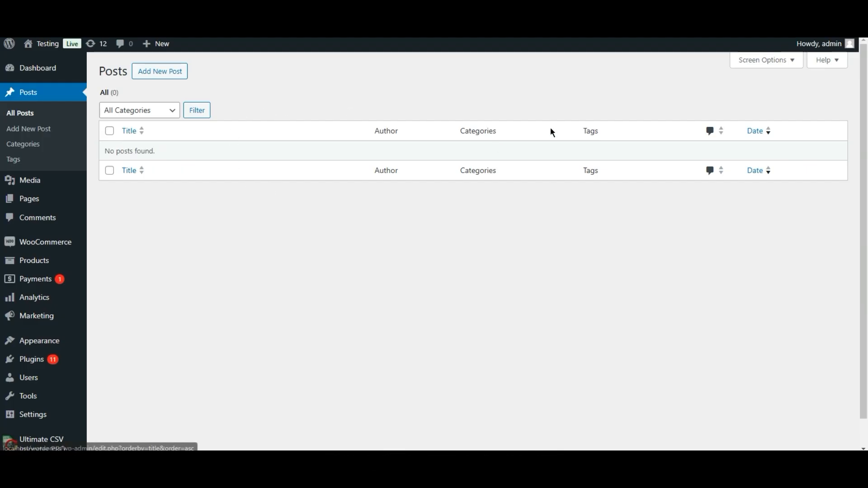
Step: Look over the WordPress posts list, then return to Ultimate CSV Importer PRO's Smart Schedule to check the post.csv event
scroll(635, 179, down, 1)
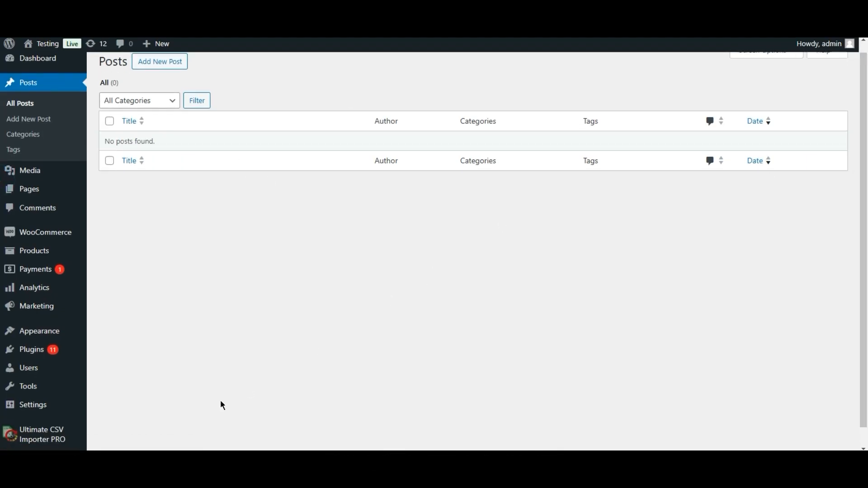
click(48, 435)
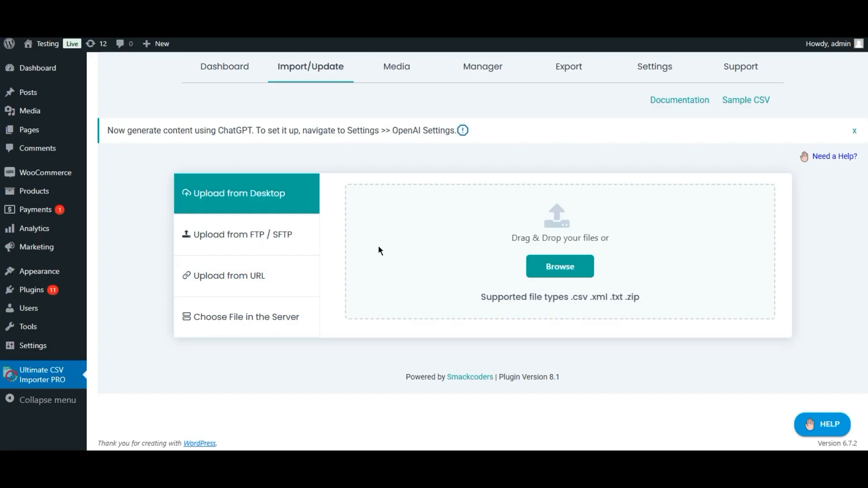
click(461, 72)
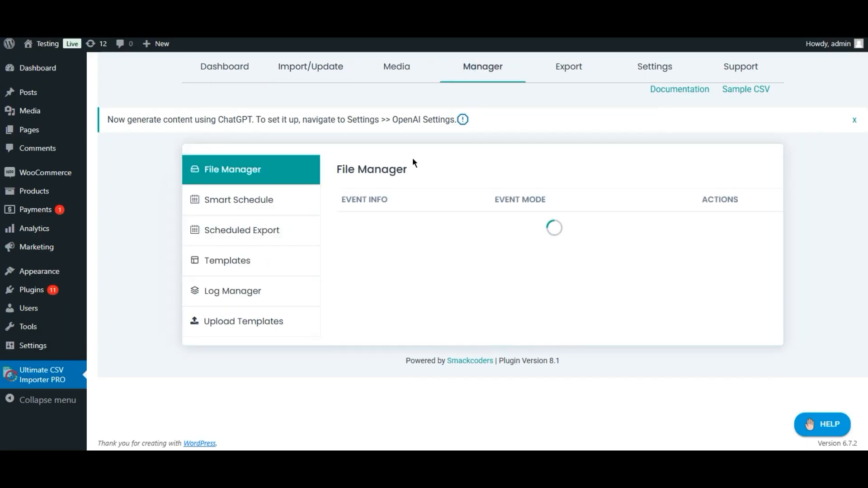
click(302, 199)
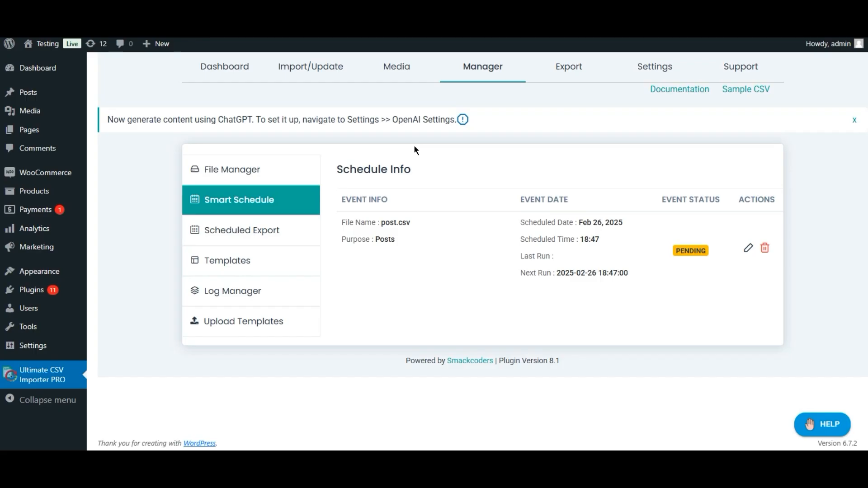
Step: Reload the Smart Schedule information repeatedly to check the run status of the post.csv event
click(397, 67)
click(482, 66)
click(299, 187)
click(297, 174)
click(299, 194)
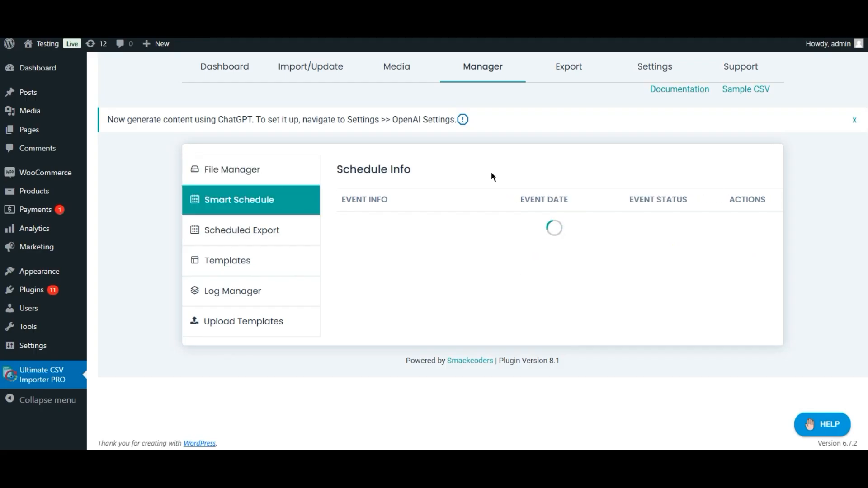
click(283, 181)
click(276, 199)
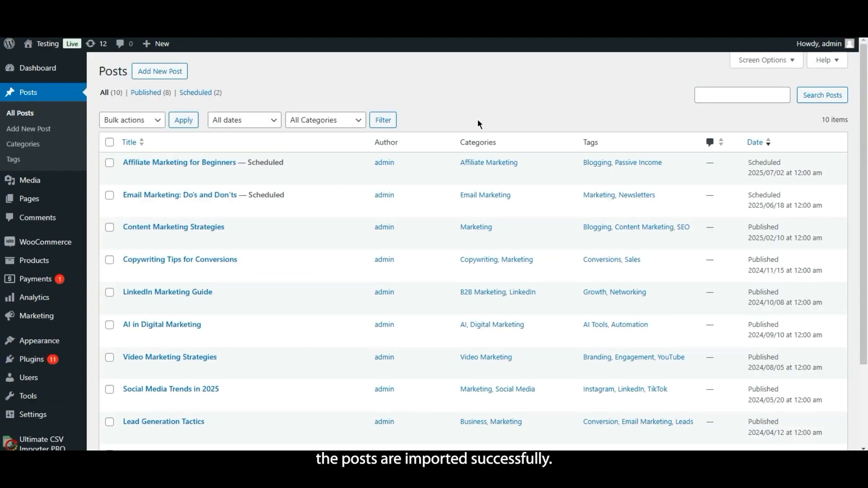
Step: Examine the titles, categories, tags and dates of the imported posts in the WordPress posts list
scroll(2, 171, down, 2)
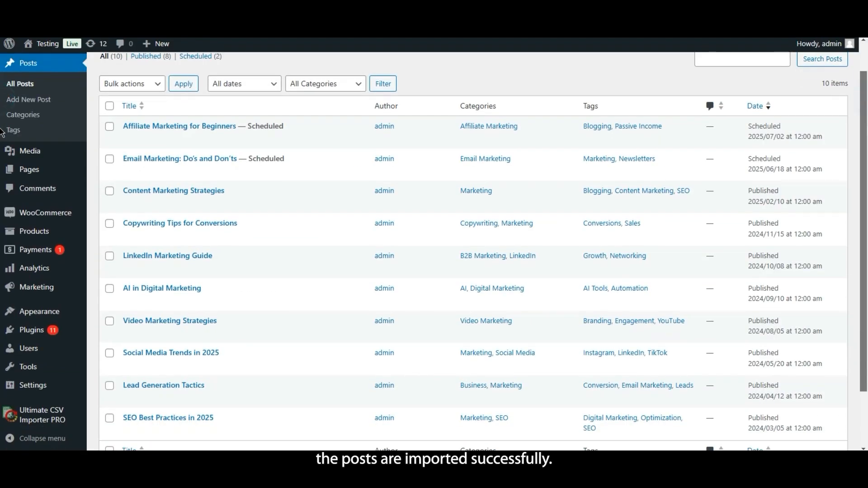
scroll(2, 158, up, 1)
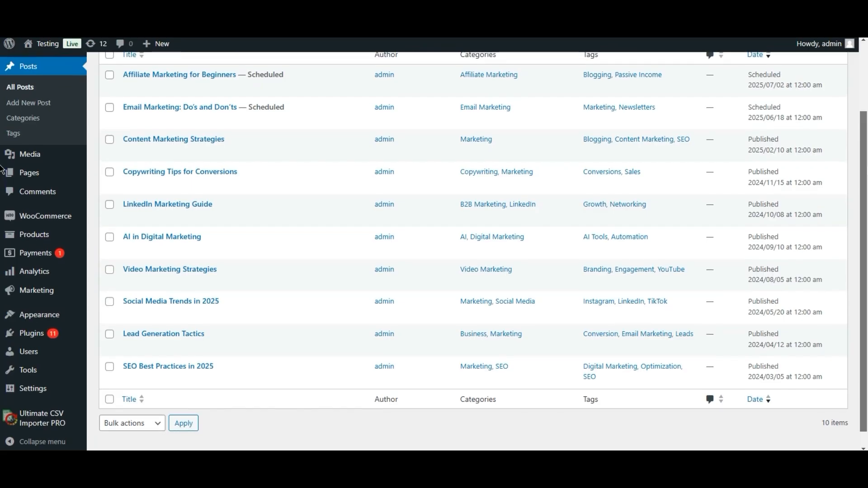
scroll(1, 147, up, 2)
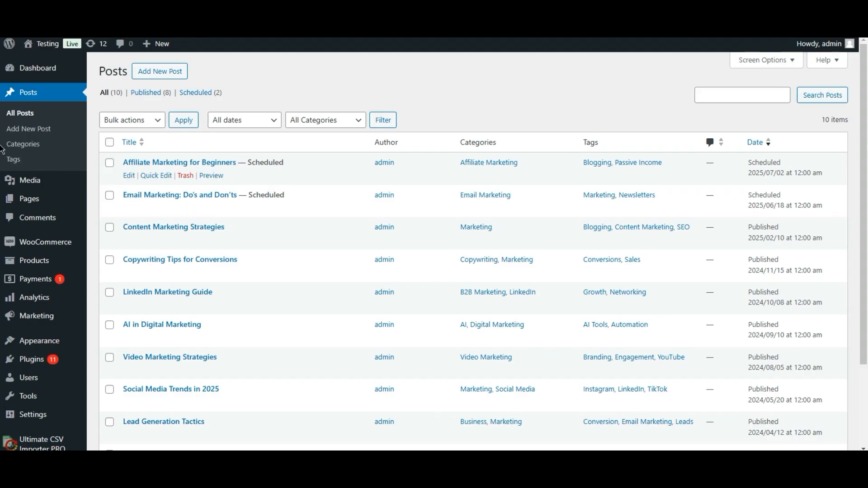
scroll(866, 117, down, 3)
scroll(866, 116, up, 3)
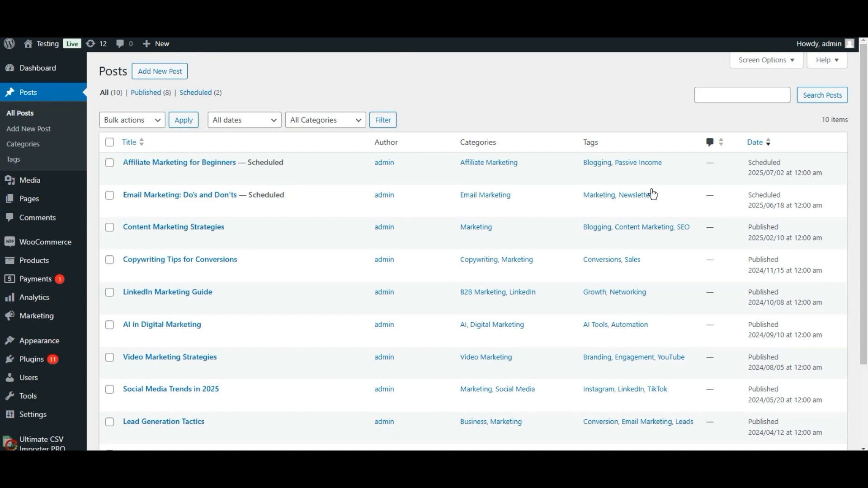
Step: Return from the posts list to the plugin's Smart Schedule section to recheck the import event
click(68, 449)
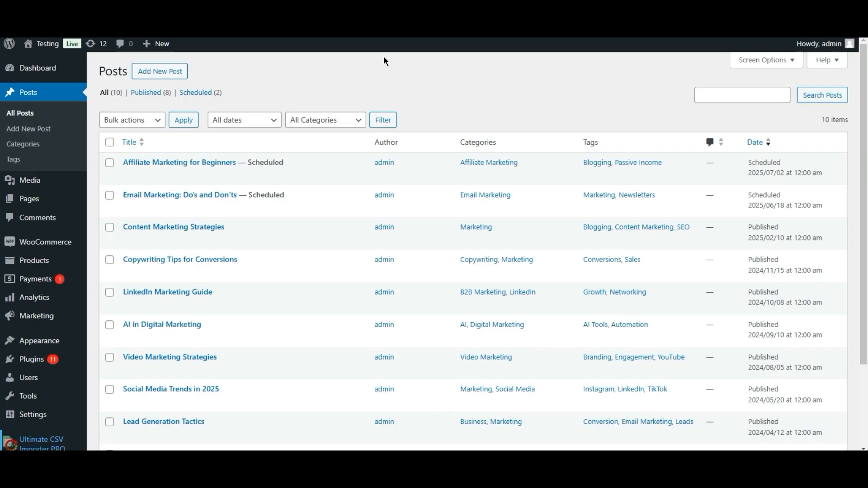
click(521, 70)
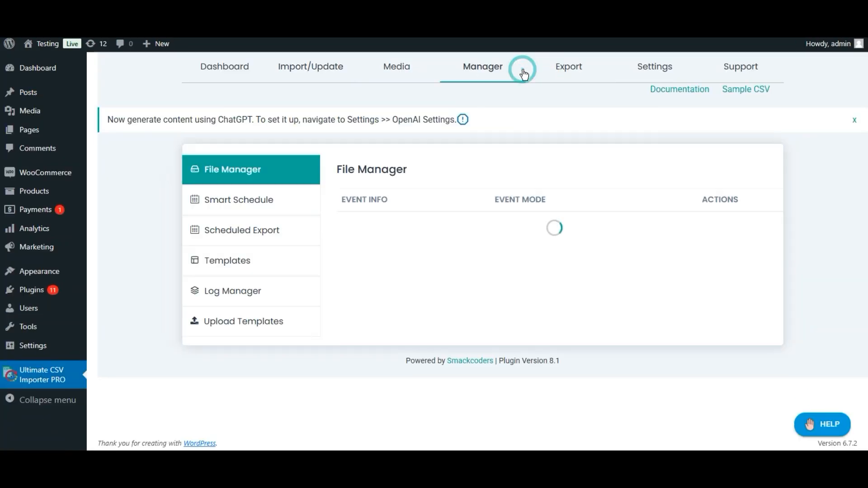
click(300, 209)
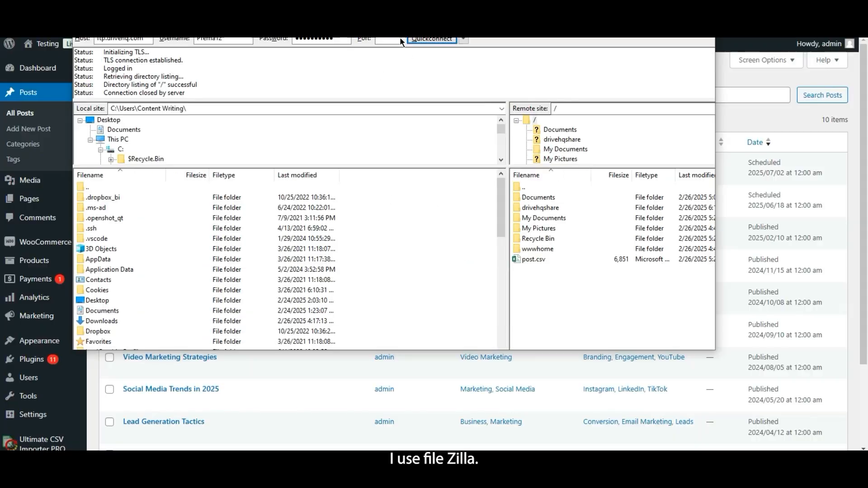
Step: Bring the FileZilla window into view and open post.csv from the remote site for editing with the system-associated editor
drag(401, 39, 415, 57)
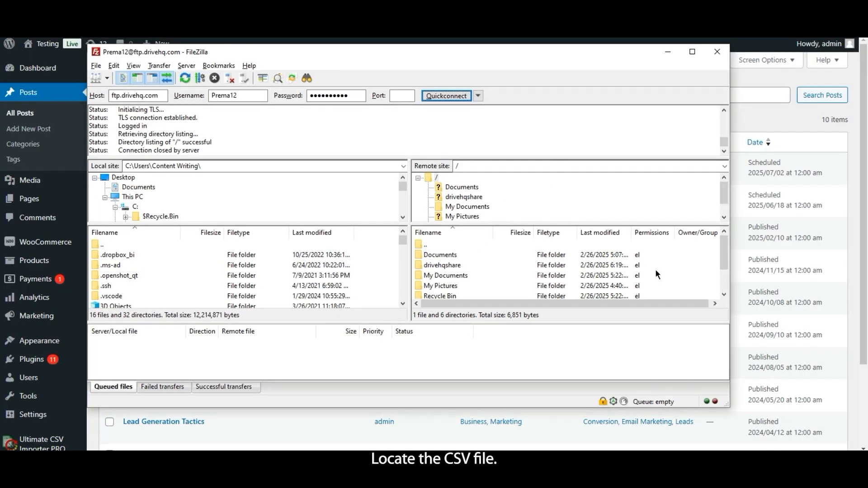
scroll(723, 254, down, 1)
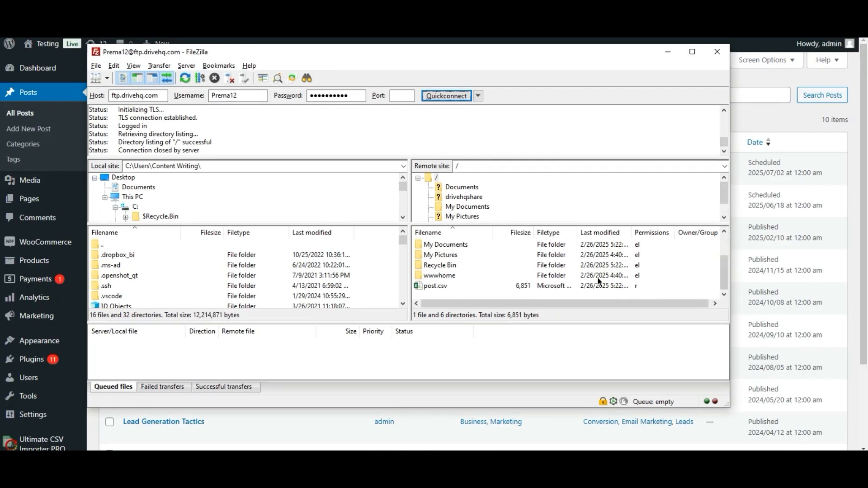
click(536, 288)
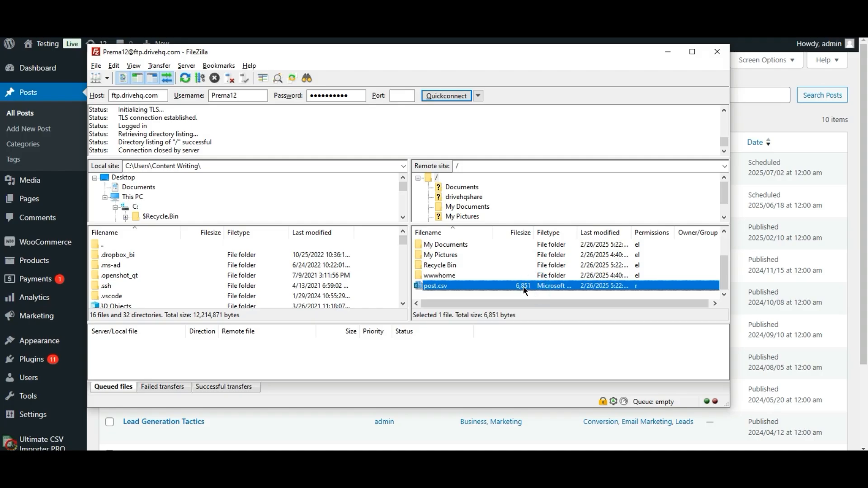
right_click(524, 288)
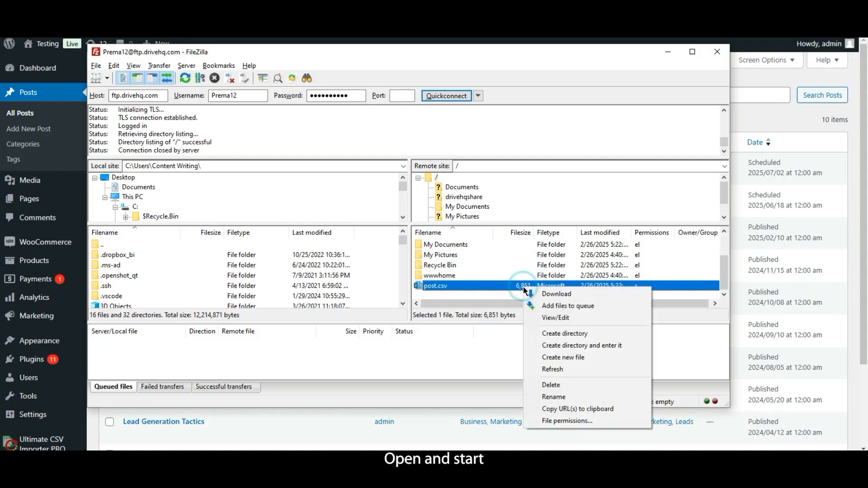
click(560, 316)
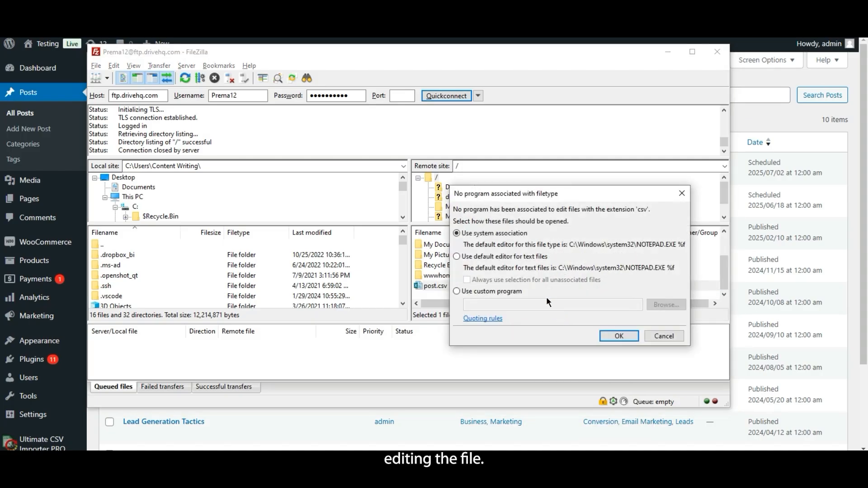
click(629, 337)
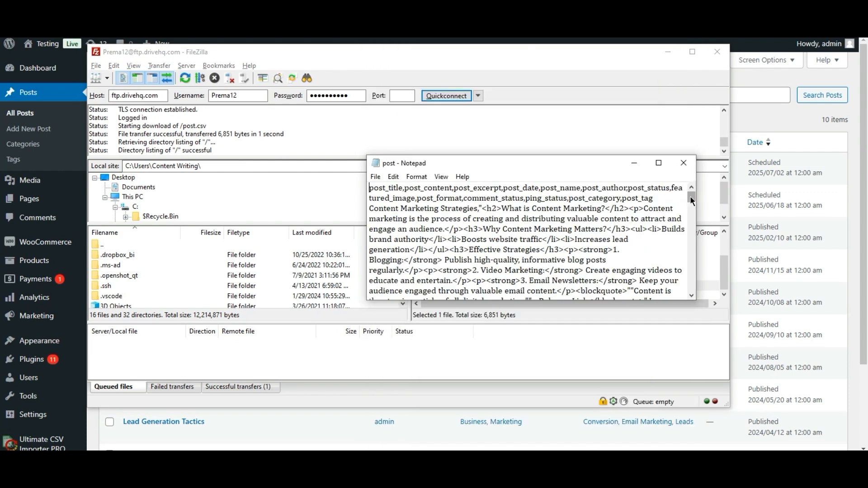
Step: Minimize FileZilla and move the Notepad window with post.csv so the first post titles behind it are readable
scroll(630, 218, down, 2)
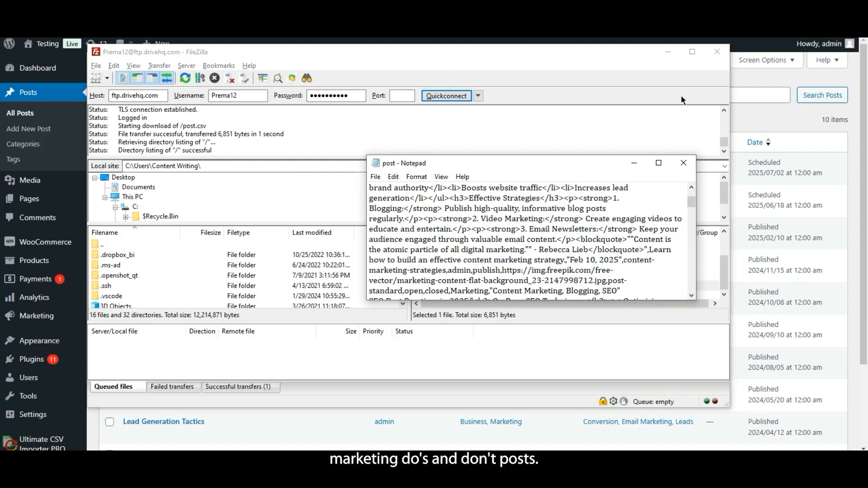
click(668, 52)
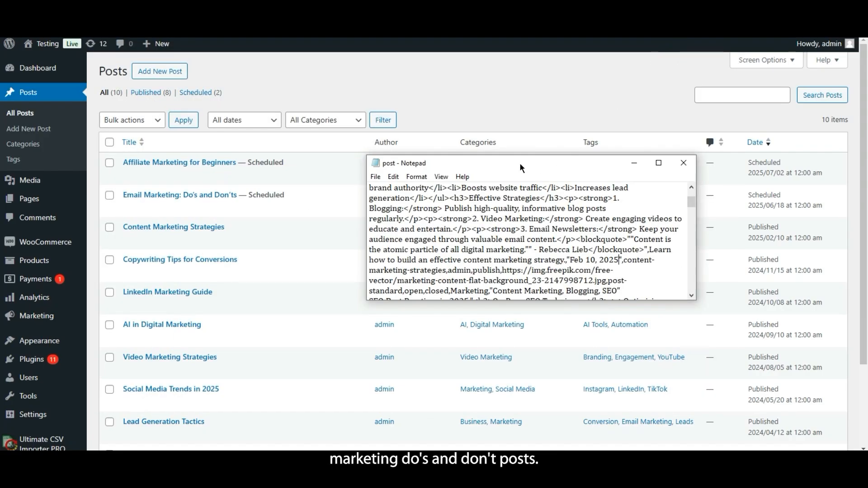
drag(519, 166, 517, 204)
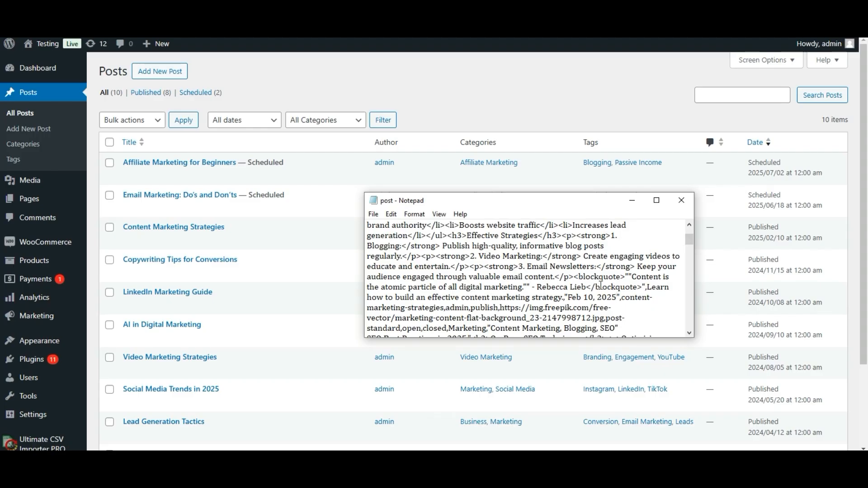
Step: Find the "Email Marketing: Do's and Don'ts" entry in post.csv and set its post date to June 18, 2024
key(Down)
key(Down)
key(Down)
key(Down)
key(Down)
key(Down)
key(Down)
key(Down)
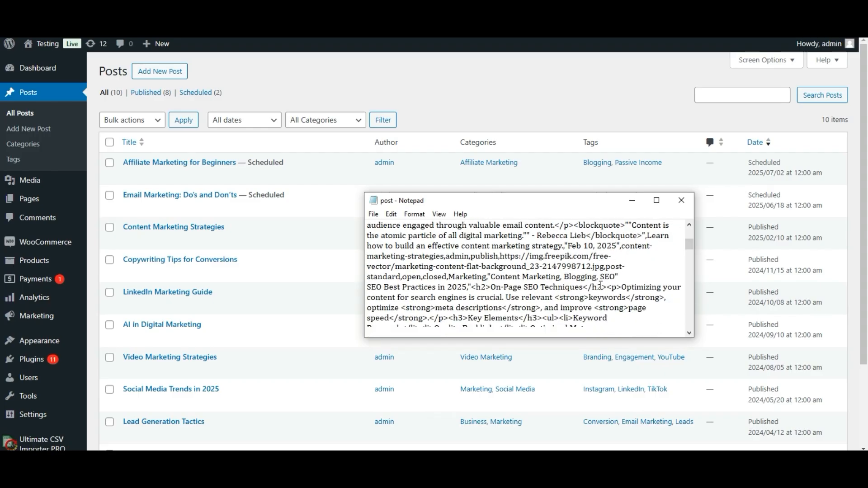
key(Down)
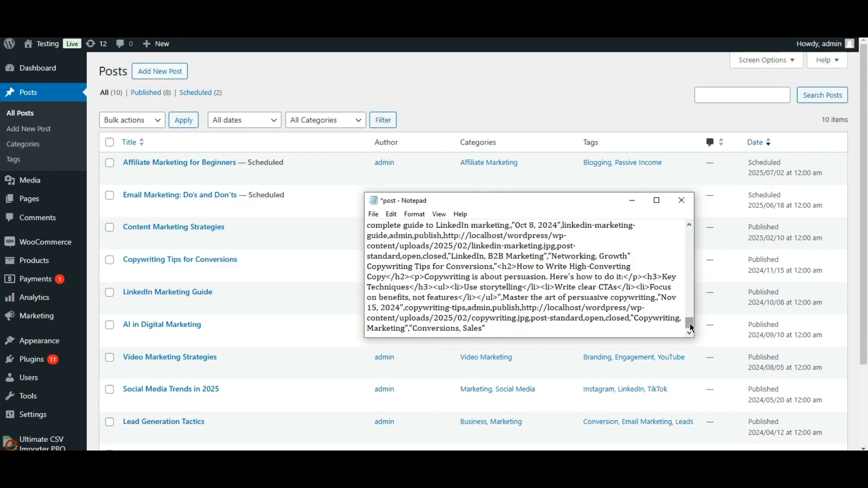
drag(690, 325, 688, 287)
click(561, 247)
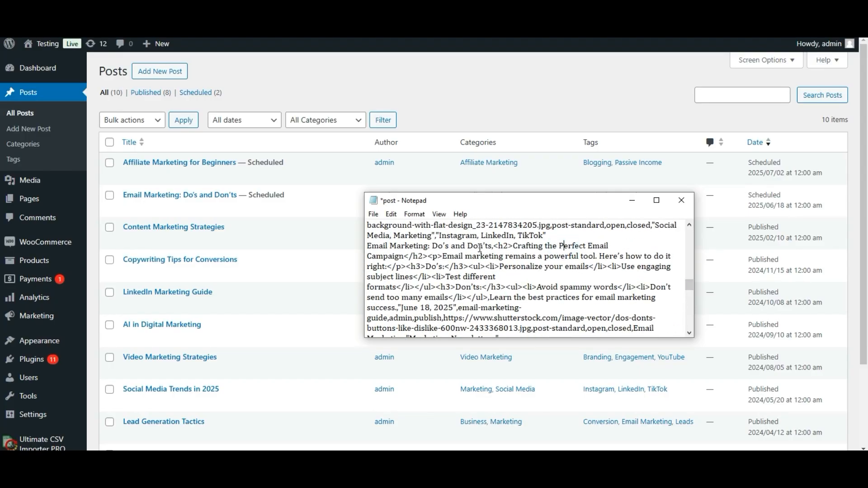
click(451, 308)
key(BackSpace)
text(4)
Step: Save the edited post.csv and close Notepad
click(374, 214)
click(390, 260)
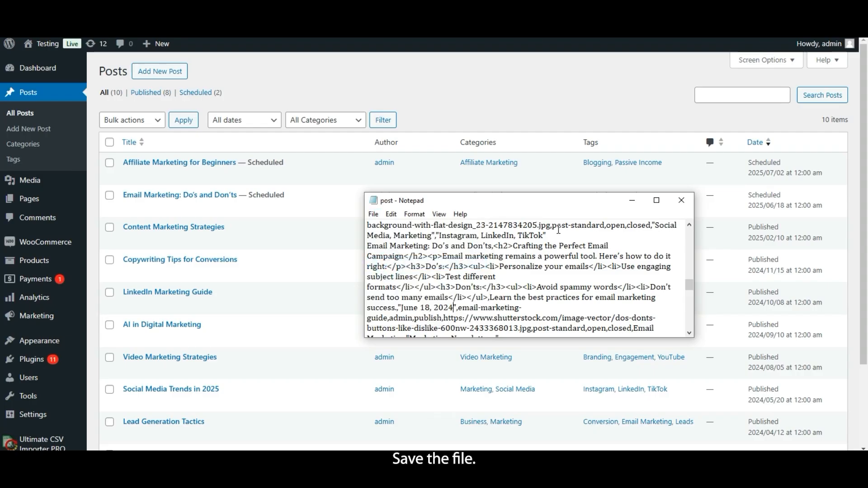
click(679, 200)
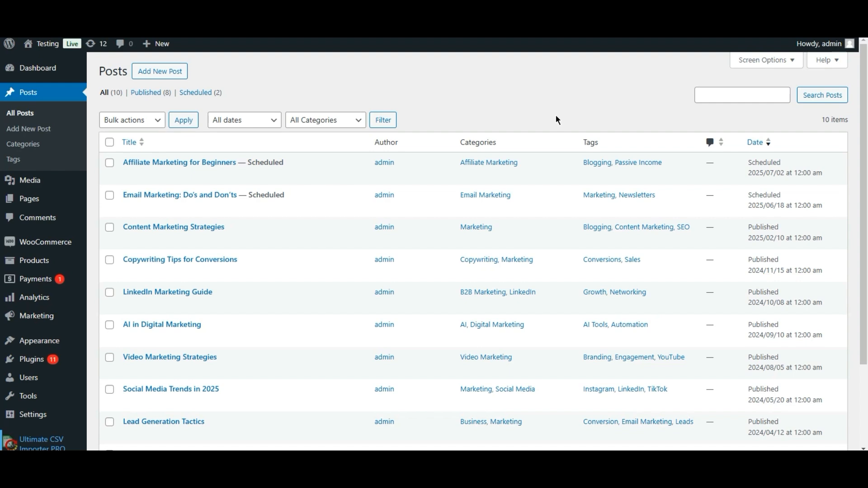
Step: Open the importer plugin's Smart Schedule section and check the post.csv event
click(492, 66)
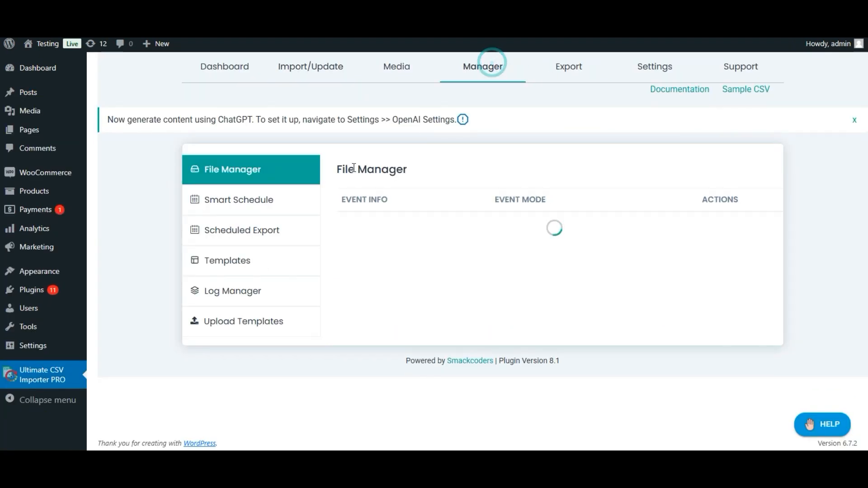
click(303, 203)
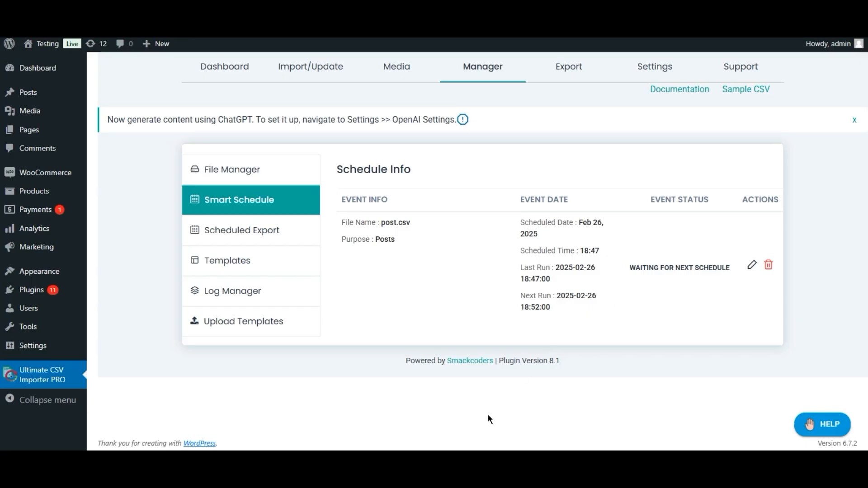
Step: Switch to FileZilla, upload the changed post.csv back to the server, and minimize the window
key(alt+Tab)
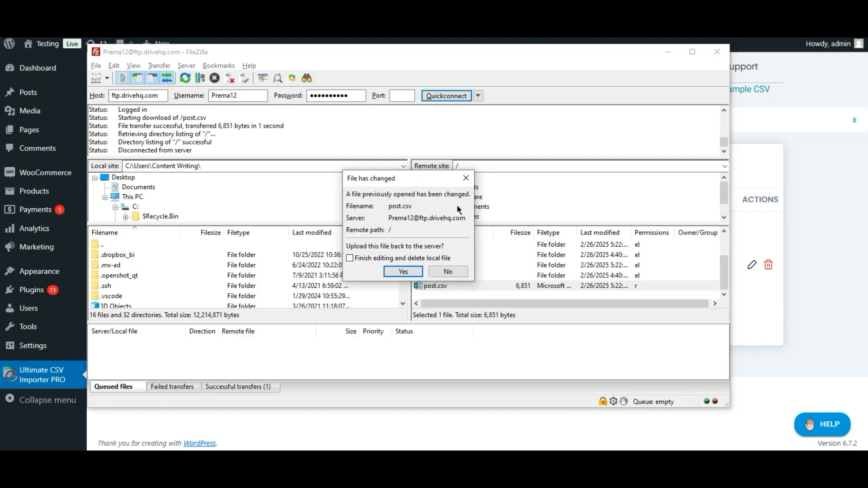
click(403, 272)
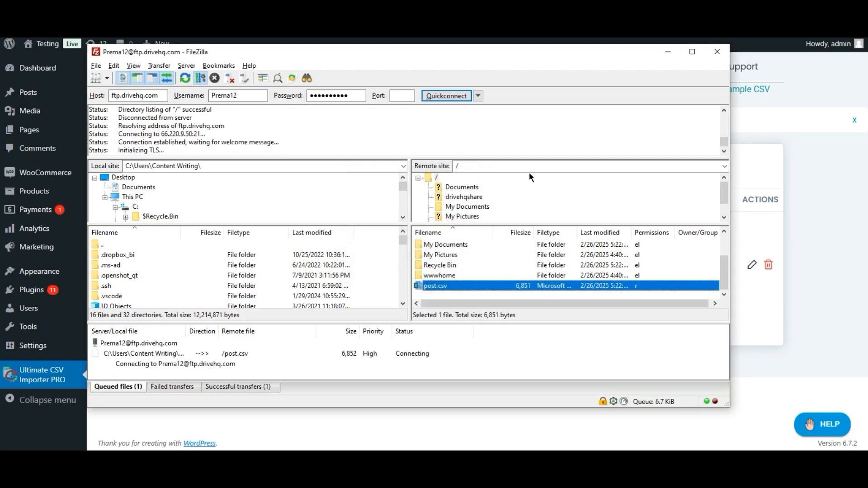
click(668, 51)
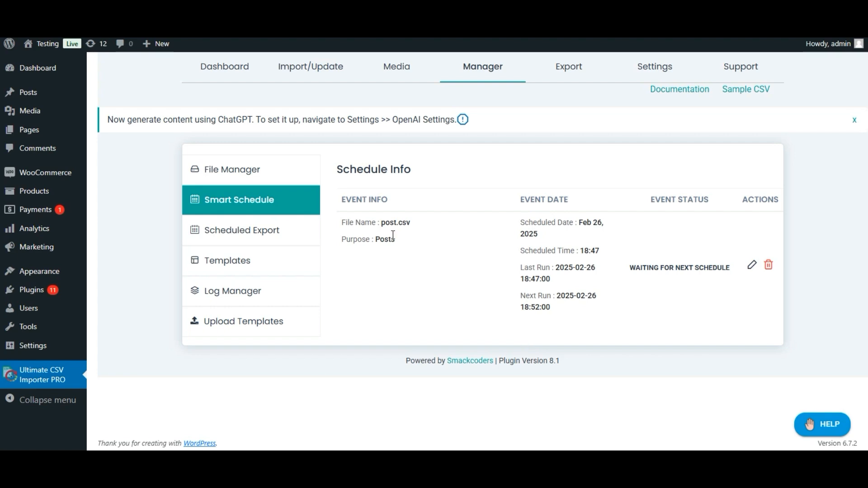
Step: Reload the Smart Schedule section to recheck the status and run times of the post.csv event
click(287, 198)
click(278, 172)
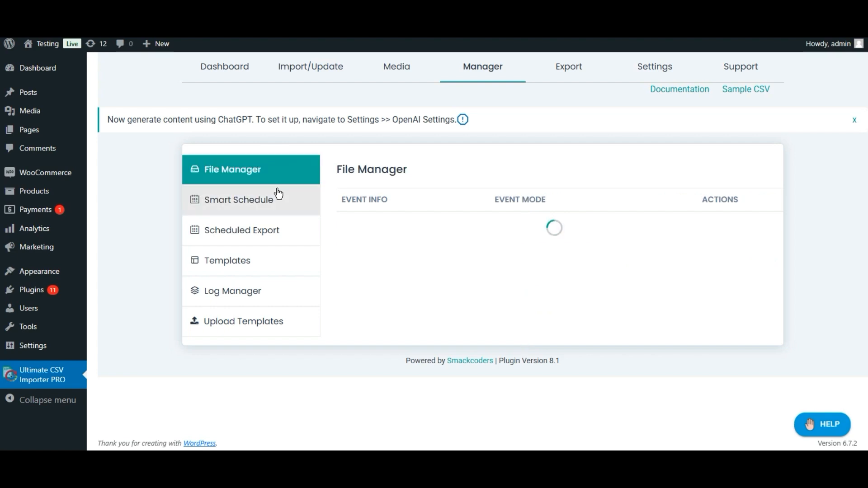
click(277, 189)
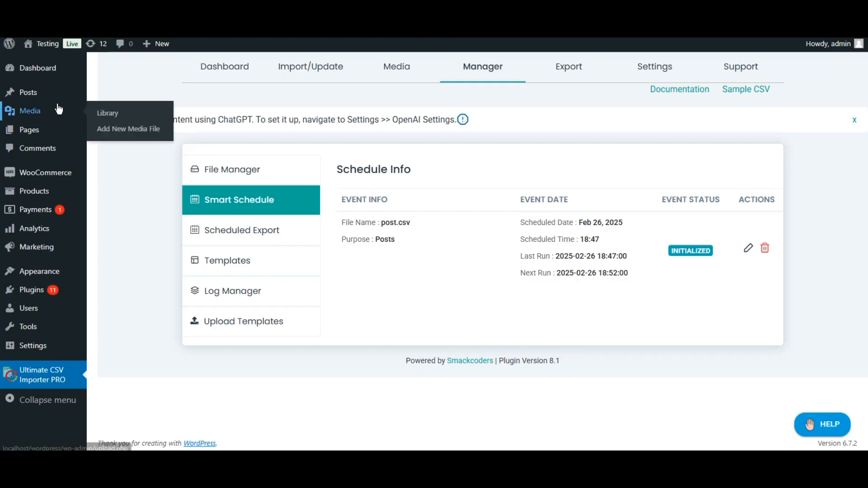
mouse_move(42, 97)
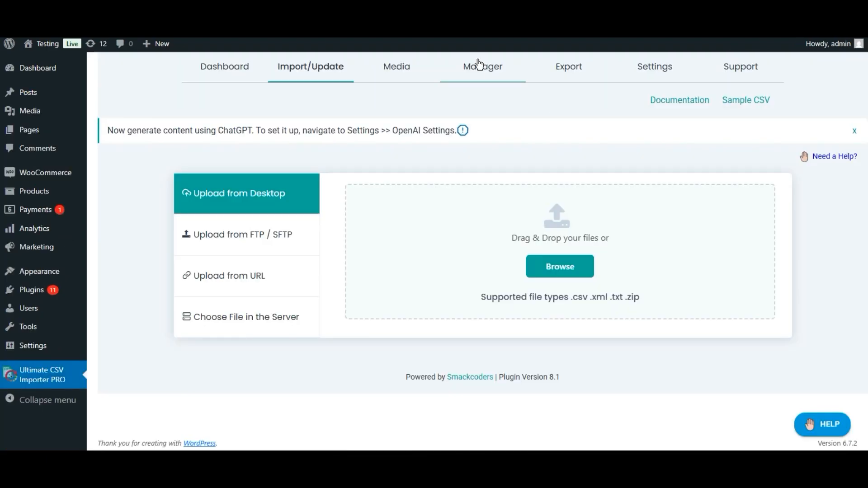
click(483, 66)
click(293, 210)
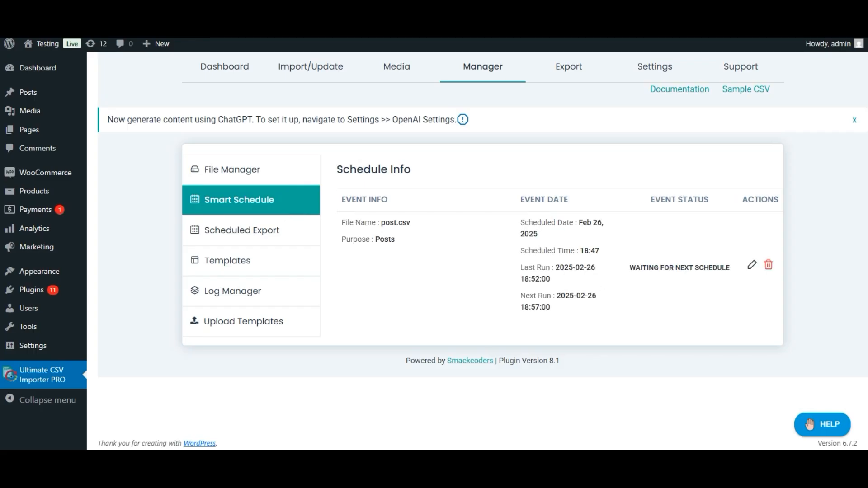
Step: Switch to FileZilla, reopen the local copy of post.csv for editing, and minimize FileZilla
key(alt+Tab)
right_click(493, 286)
click(516, 317)
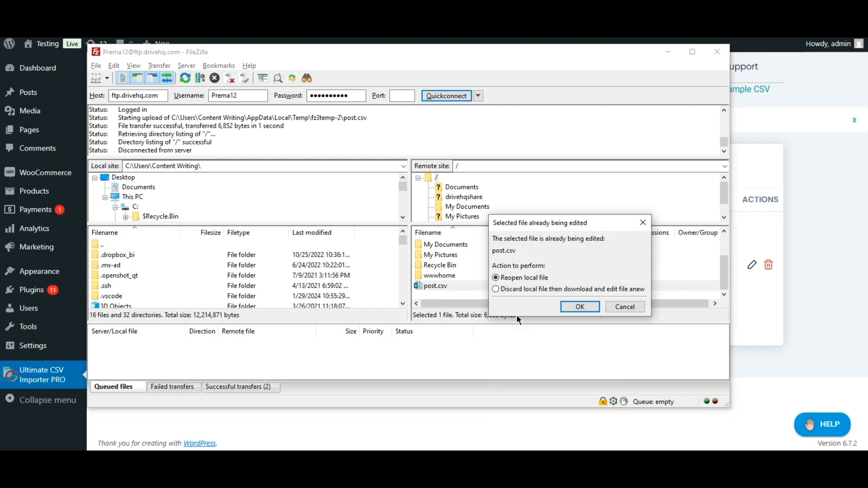
click(579, 307)
click(668, 51)
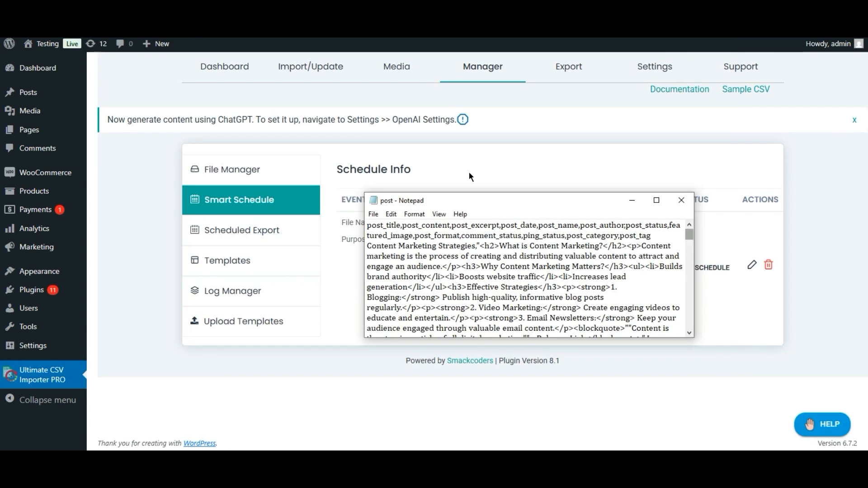
Step: Compare the Email Marketing and Affiliate Marketing post dates in the WordPress posts list with those in post.csv
click(43, 93)
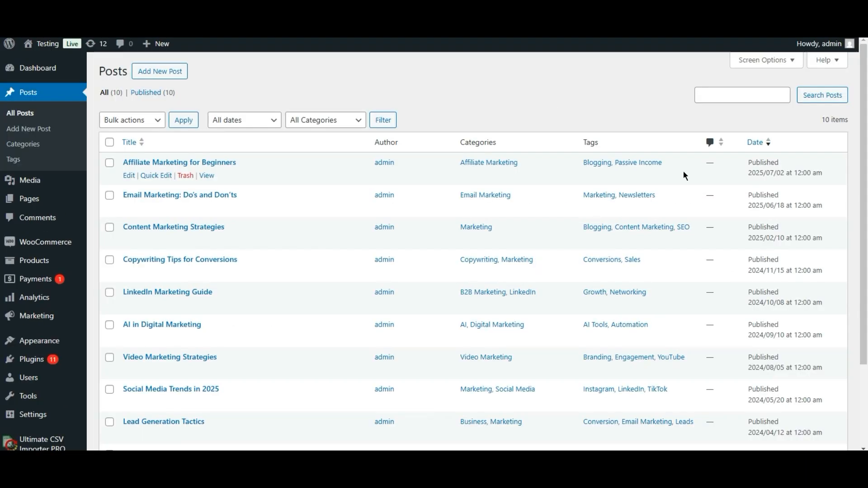
key(alt+Tab)
drag(688, 234, 700, 280)
scroll(629, 319, down, 2)
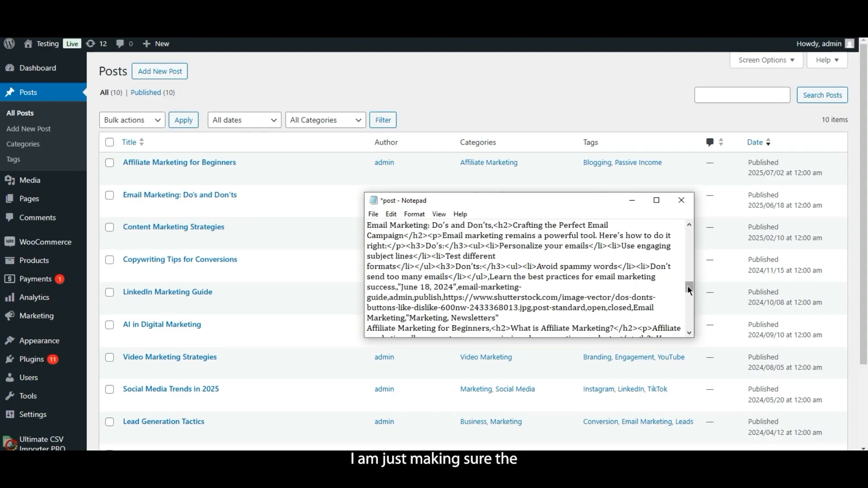
scroll(691, 293, down, 2)
click(475, 318)
Step: Save and close post.csv, and upload it back to the FTP server through FileZilla
click(374, 214)
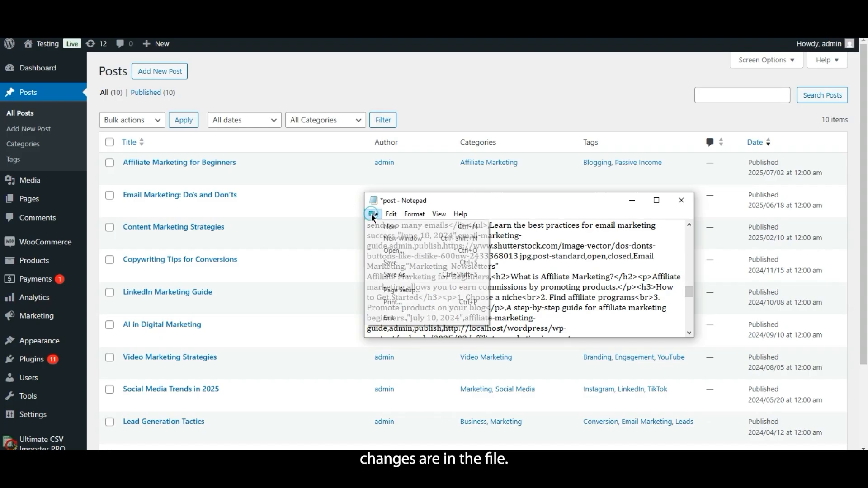
click(395, 264)
click(681, 201)
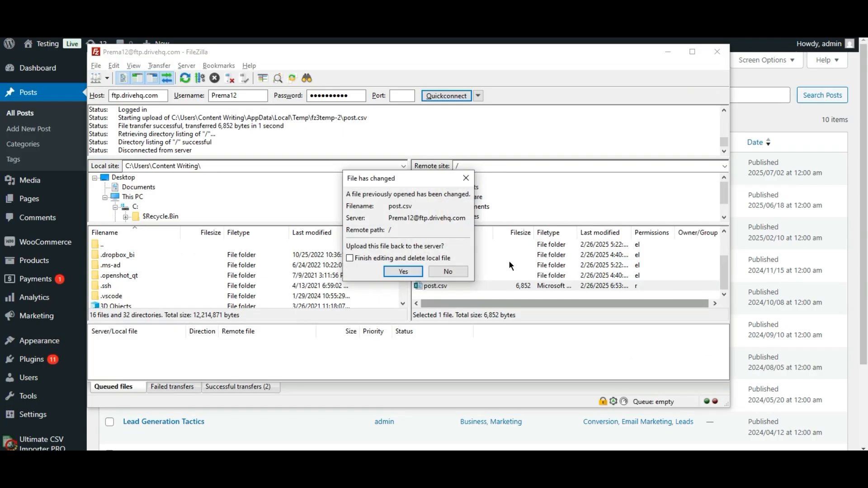
click(400, 271)
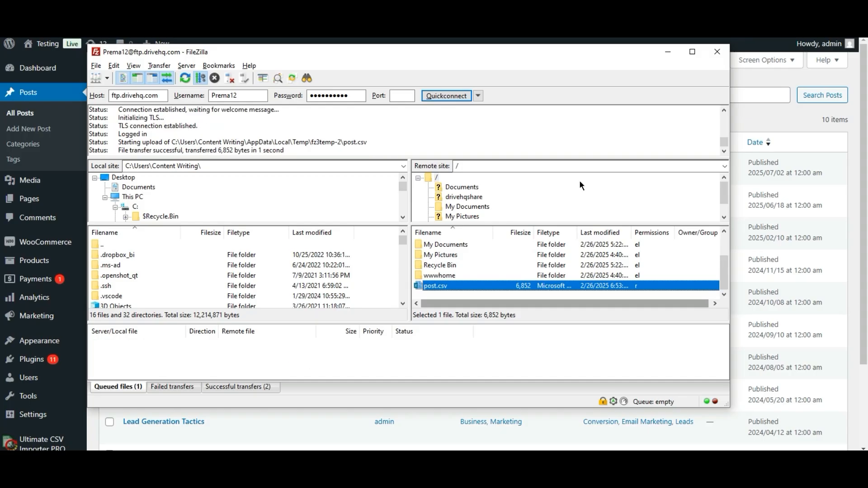
click(724, 141)
click(668, 52)
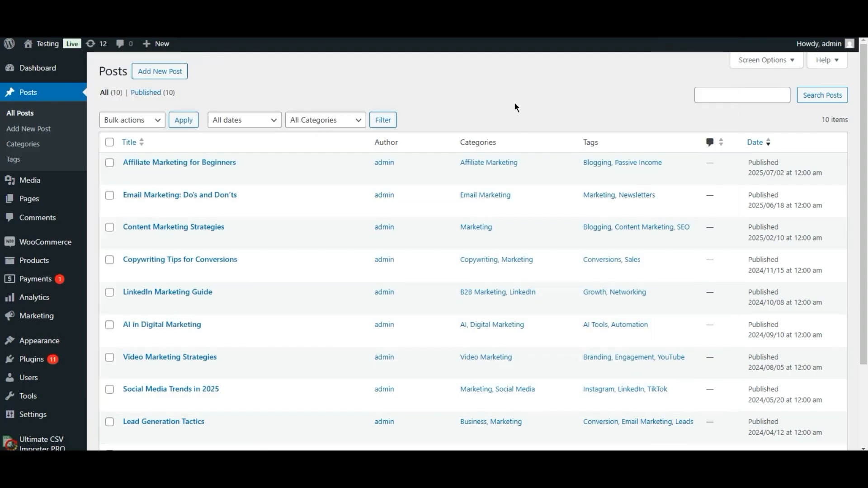
Step: Go from the posts list to the plugin's Smart Schedule section to view the next scheduled run
click(67, 443)
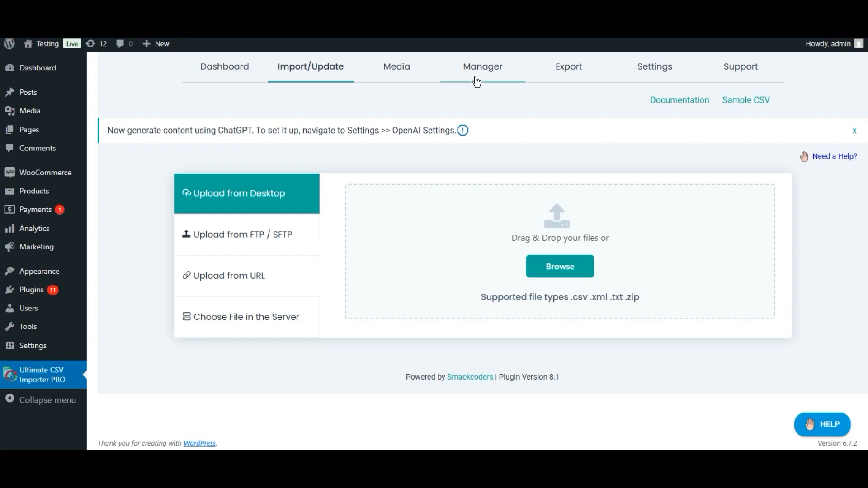
click(476, 80)
click(281, 202)
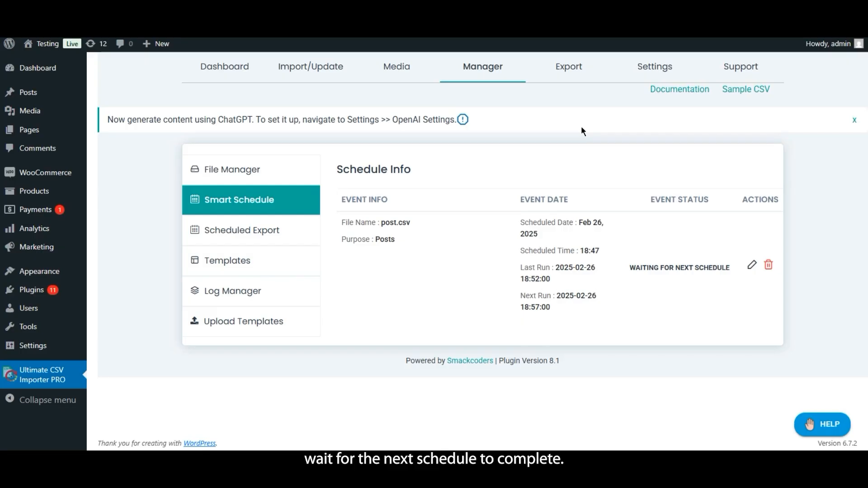
Step: Keep reloading the Smart Schedule section to check whether the next post.csv import run has started
click(268, 172)
click(270, 198)
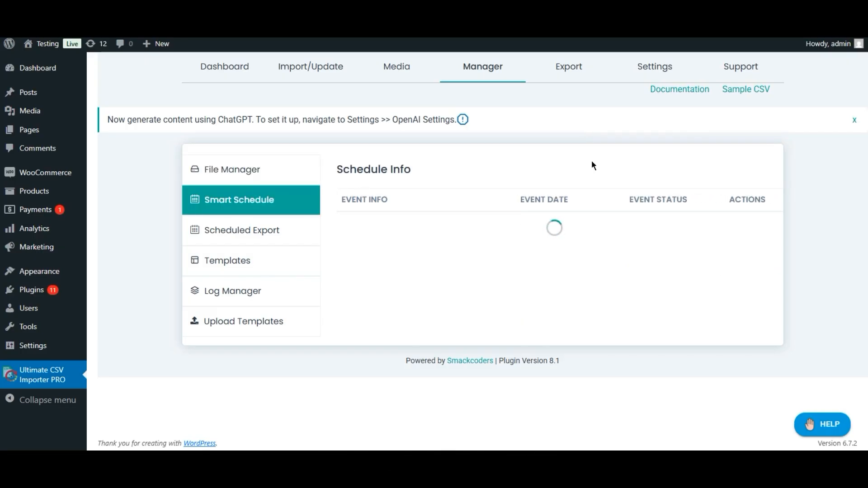
click(274, 176)
click(271, 201)
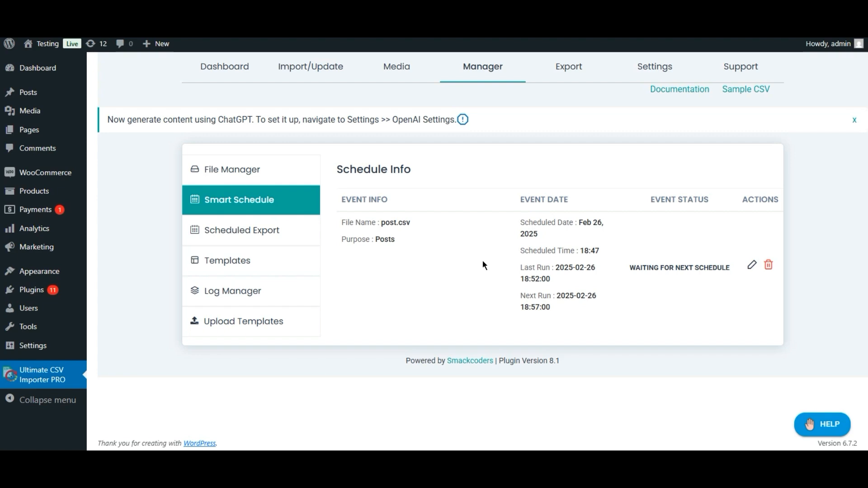
click(291, 169)
click(291, 200)
click(278, 176)
click(285, 200)
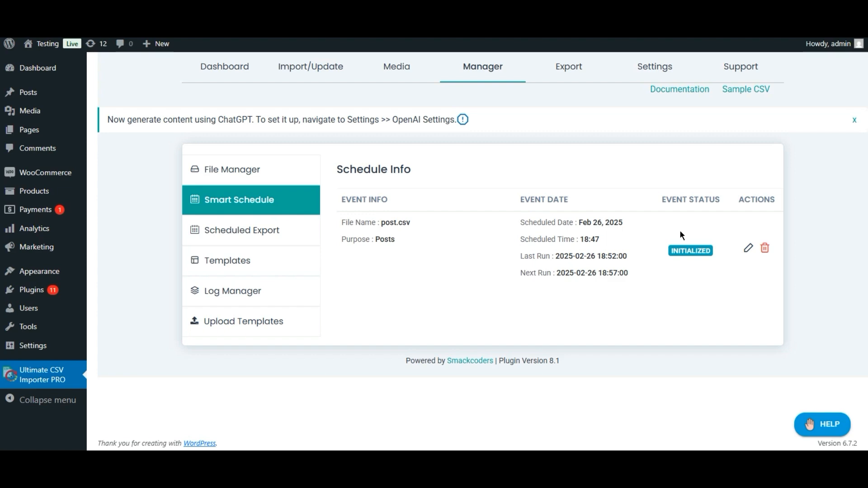
Step: Open the WordPress posts list and examine the dates of all imported posts for the CSV changes
click(51, 95)
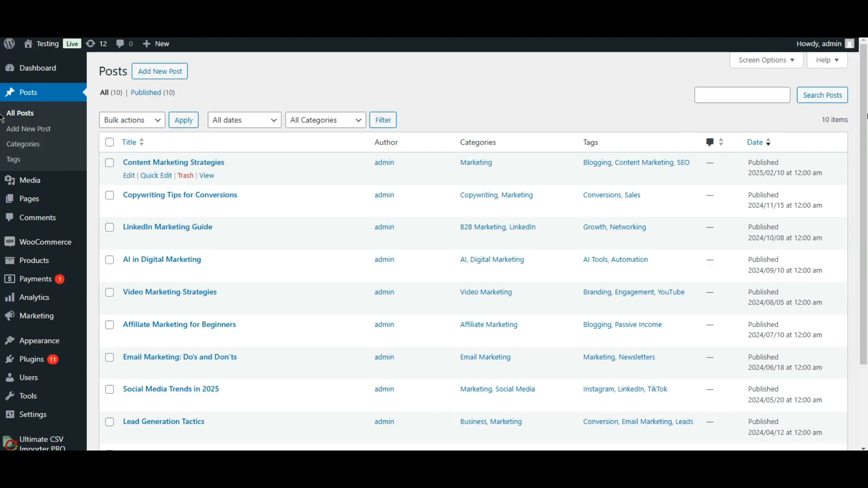
drag(864, 117, 864, 192)
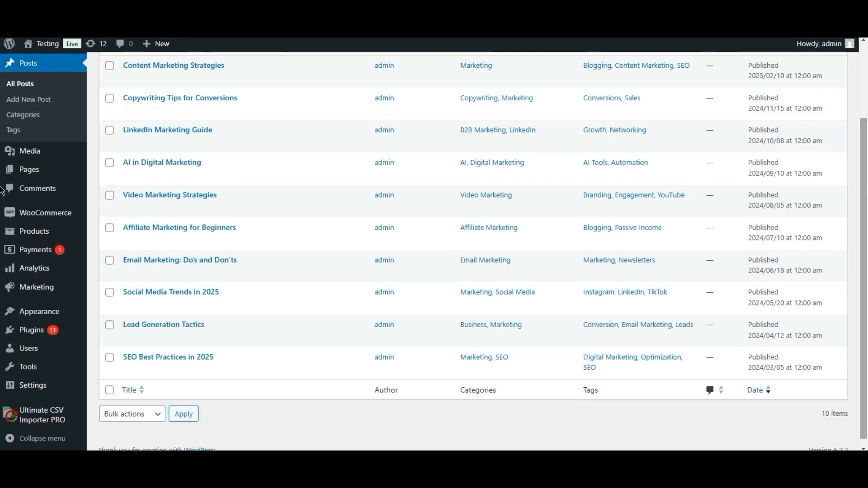